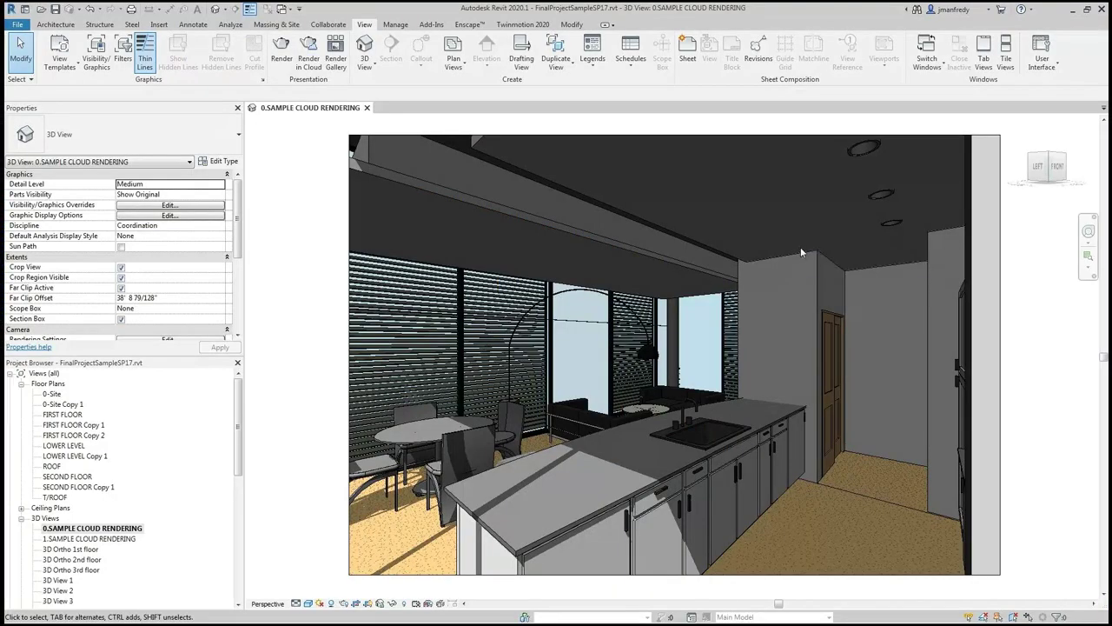
# Step: Open the kitchen view's Rendering settings, move the dialog aside, and keep Draft quality
pyautogui.scroll(-2, 326, 254)
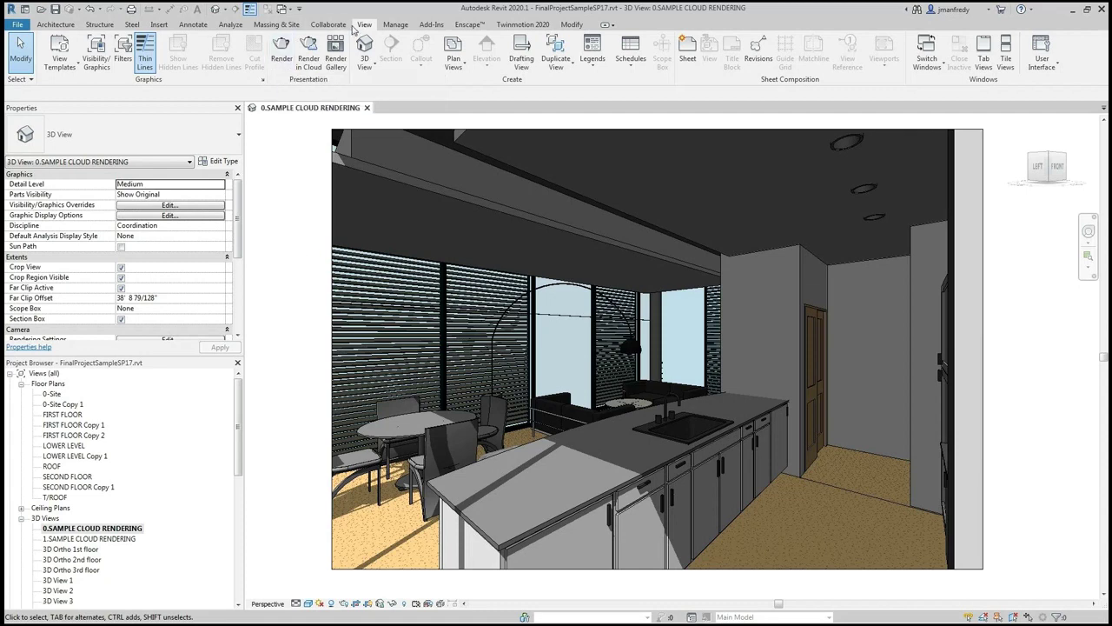
pyautogui.click(282, 53)
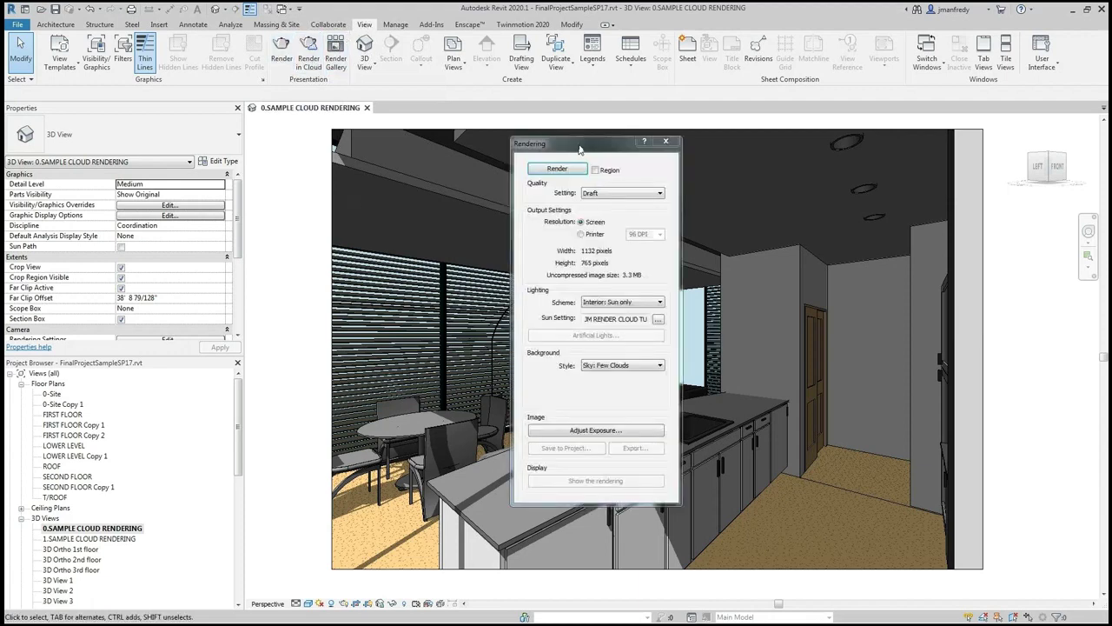
pyautogui.moveTo(581, 148); pyautogui.dragTo(725, 164)
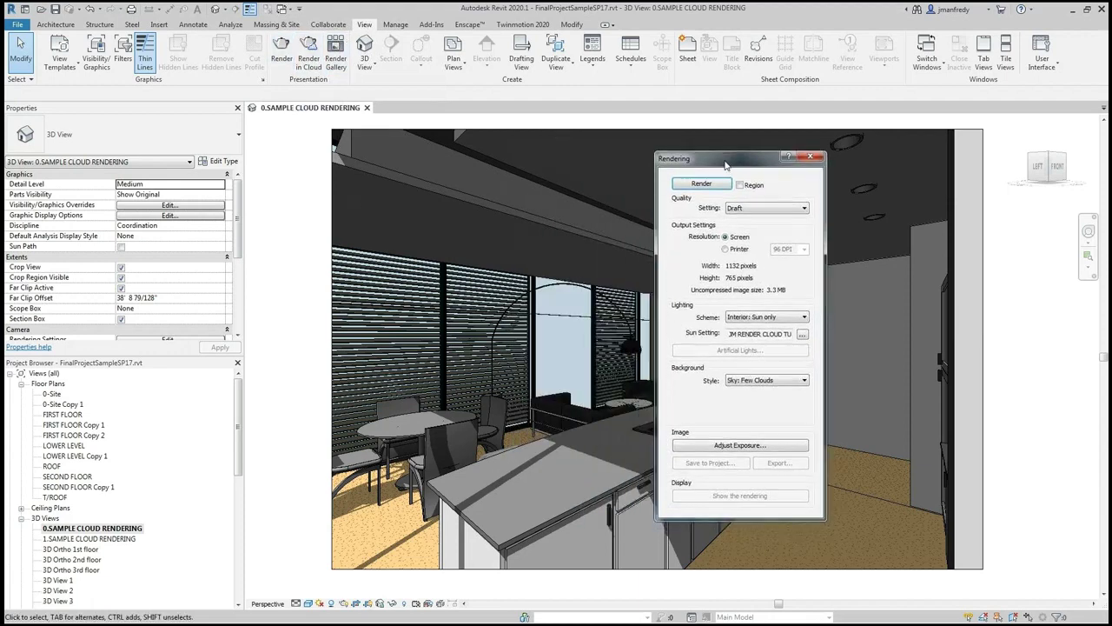
pyautogui.click(754, 209)
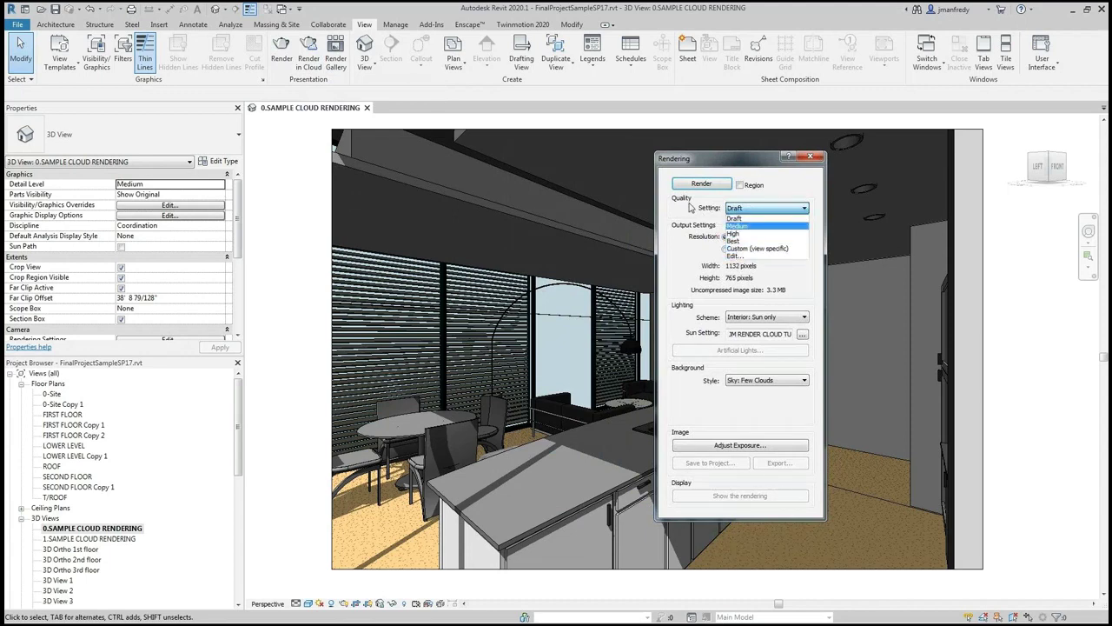
pyautogui.click(737, 217)
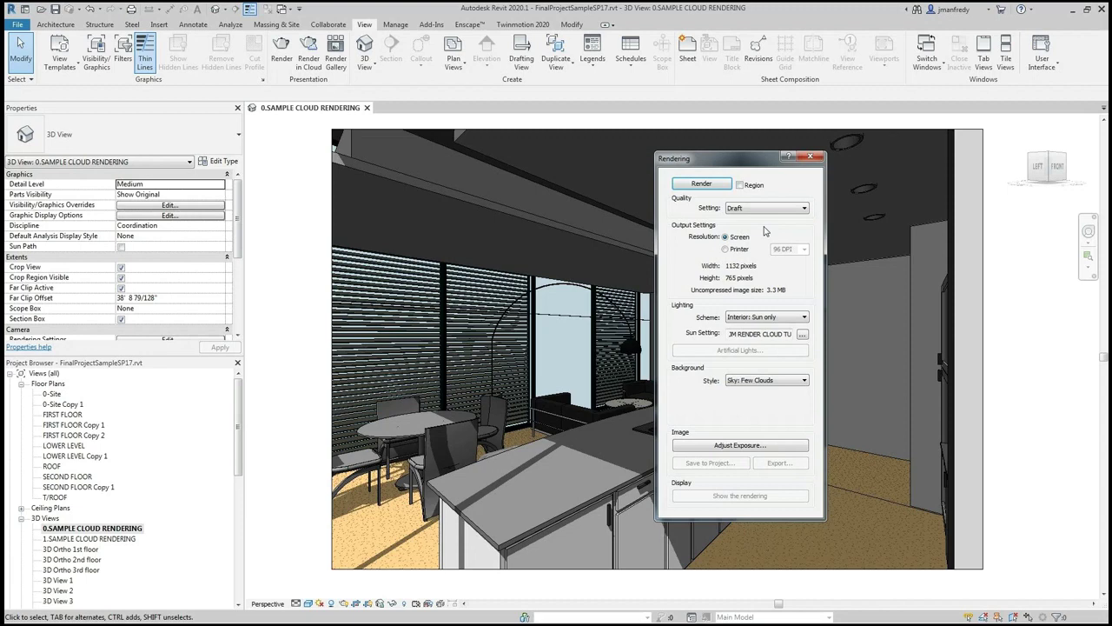
# Step: Render the kitchen at Draft, compare the rendering with the model, then close Rendering
pyautogui.click(703, 183)
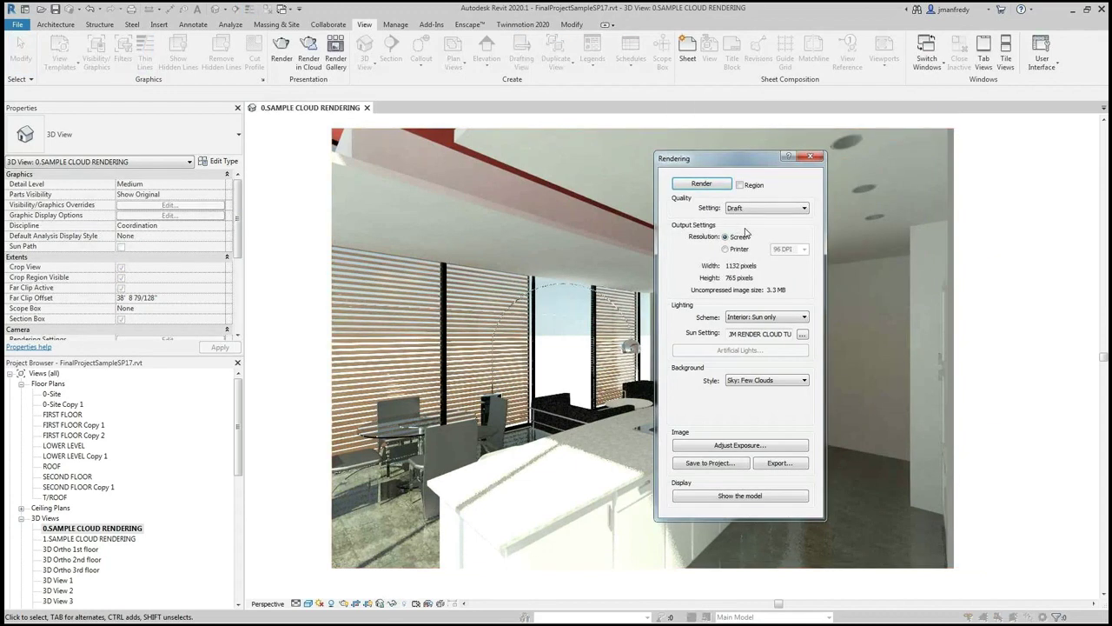
pyautogui.click(747, 497)
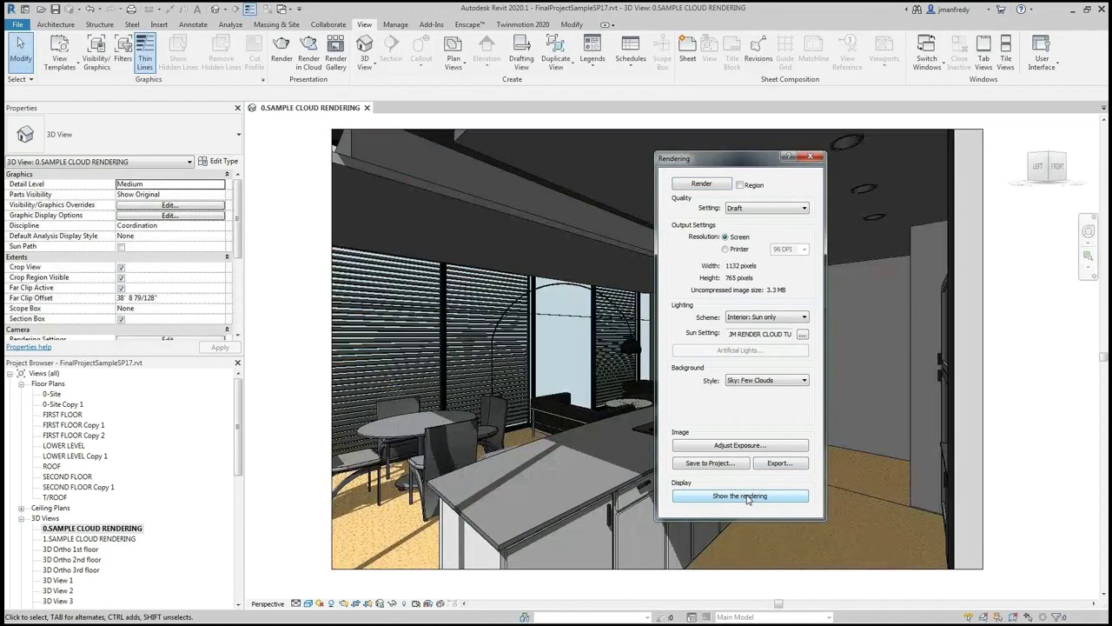
pyautogui.click(745, 499)
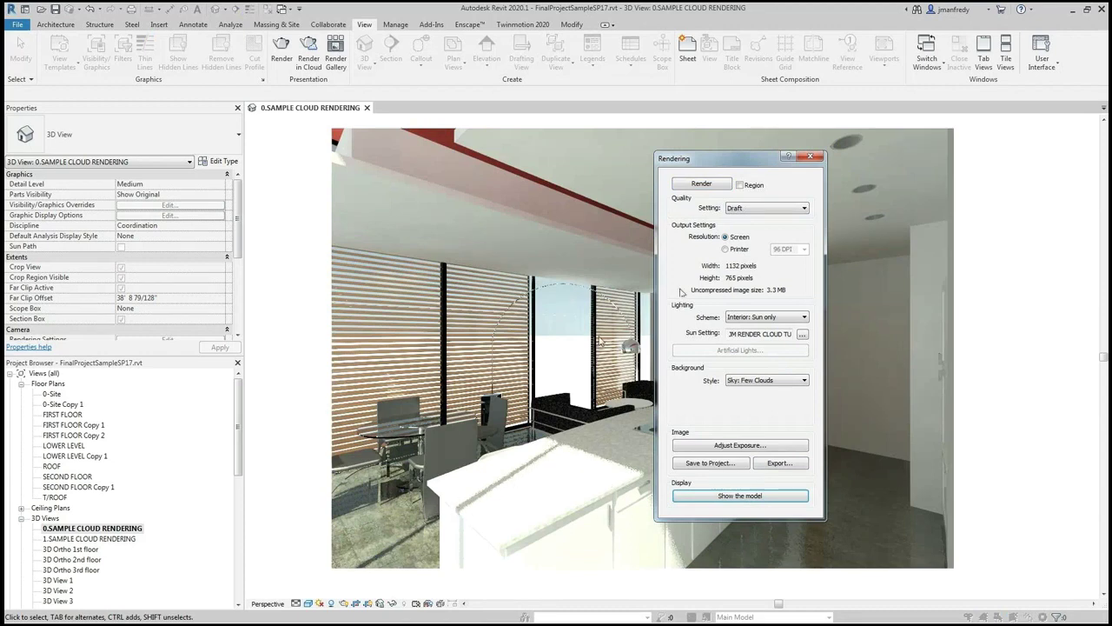
pyautogui.click(807, 157)
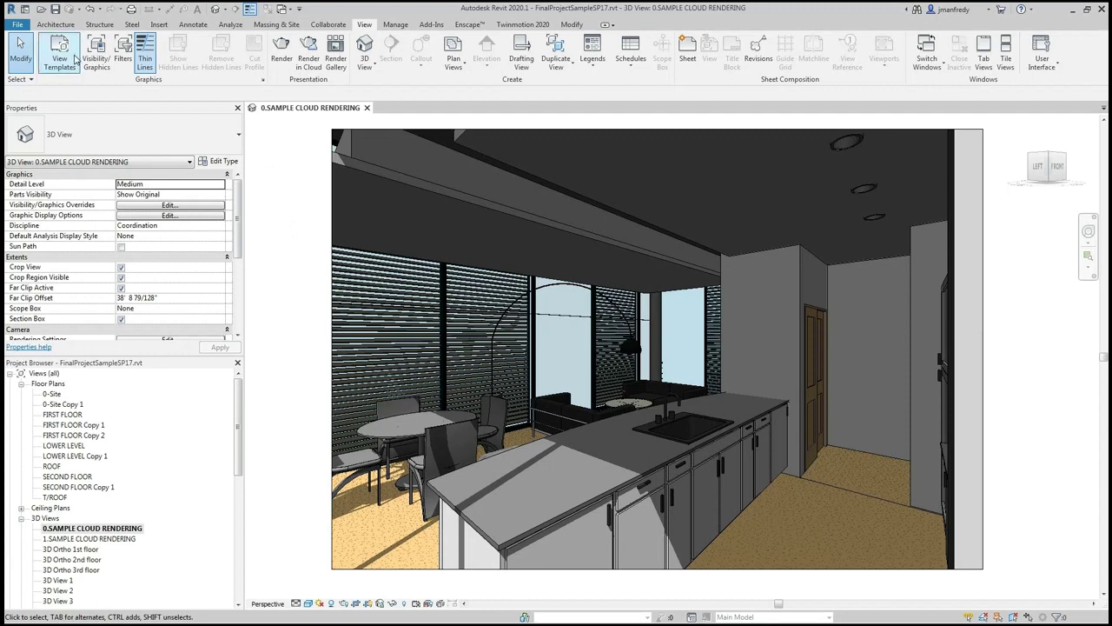
pyautogui.click(18, 26)
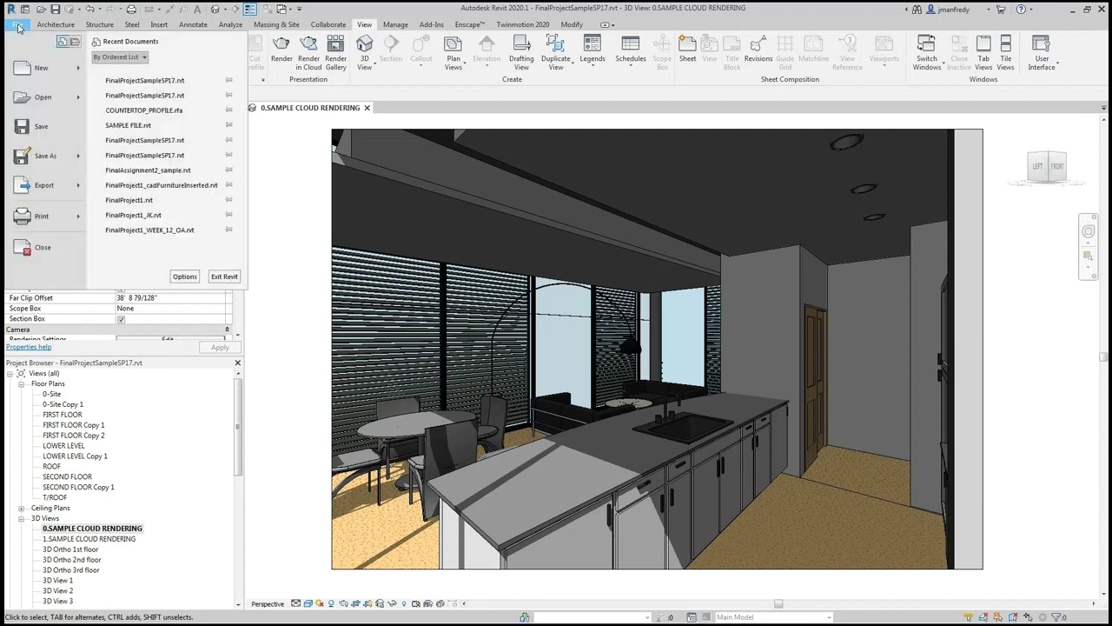
pyautogui.click(182, 277)
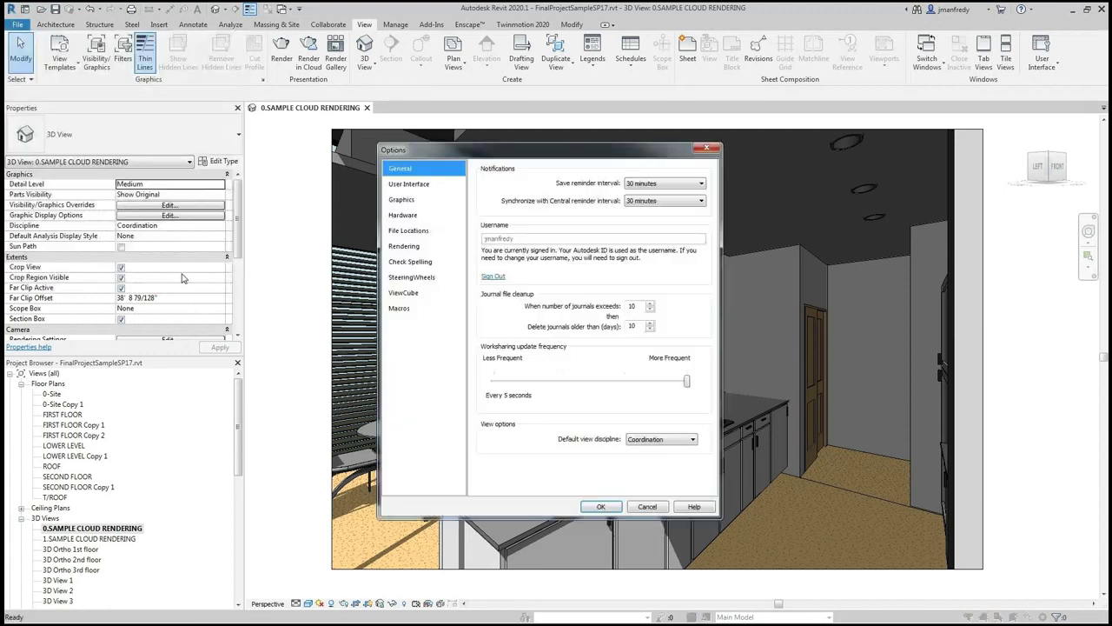
pyautogui.click(409, 246)
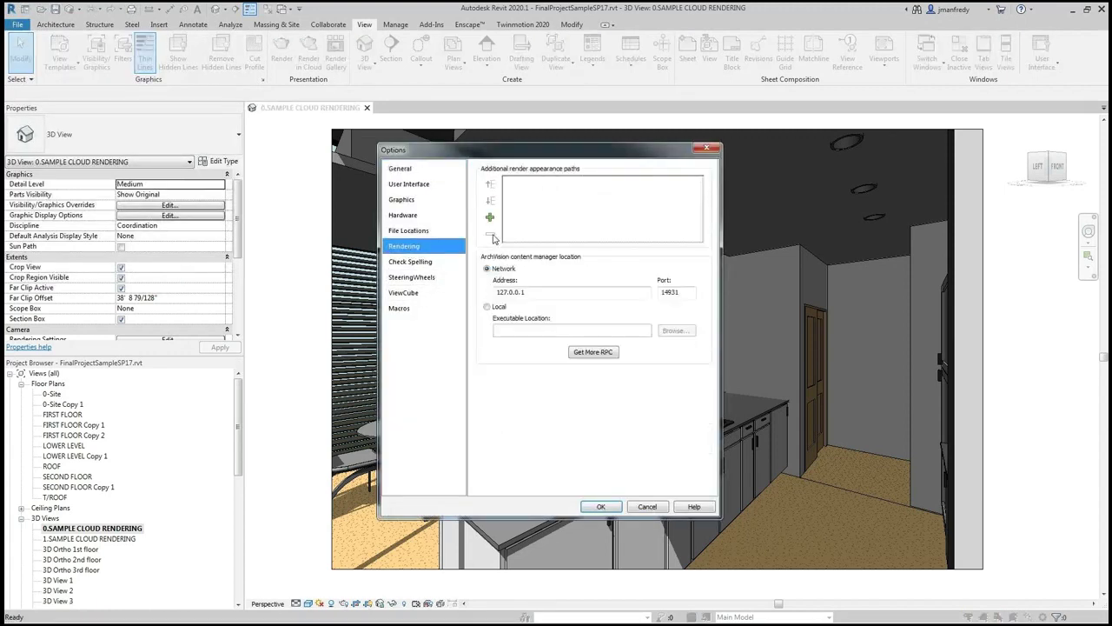
pyautogui.click(490, 217)
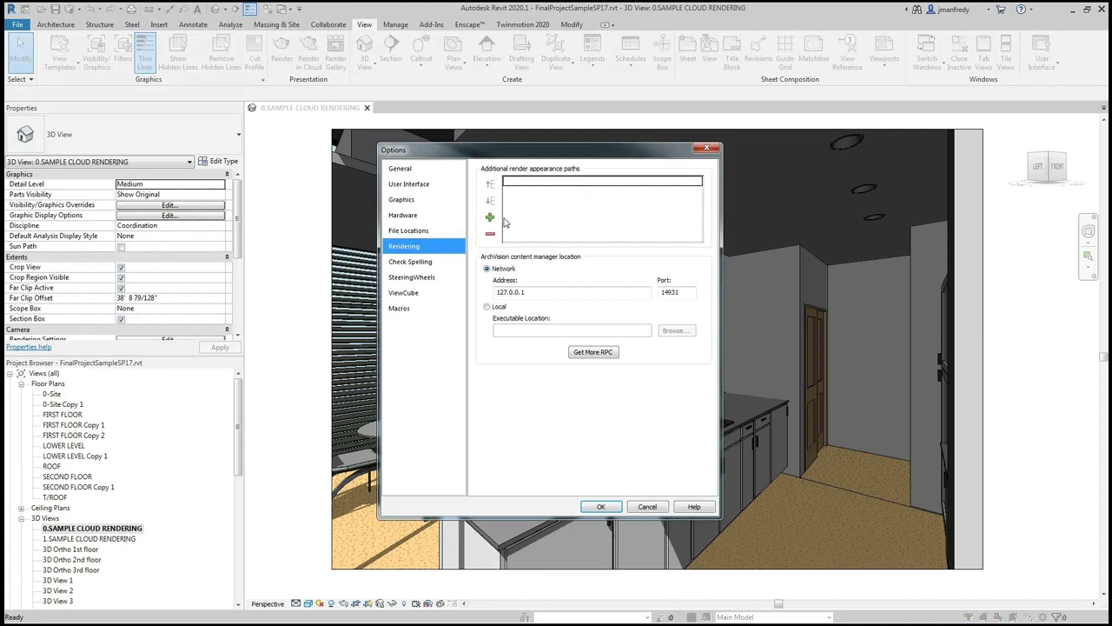
pyautogui.click(688, 185)
pyautogui.click(699, 183)
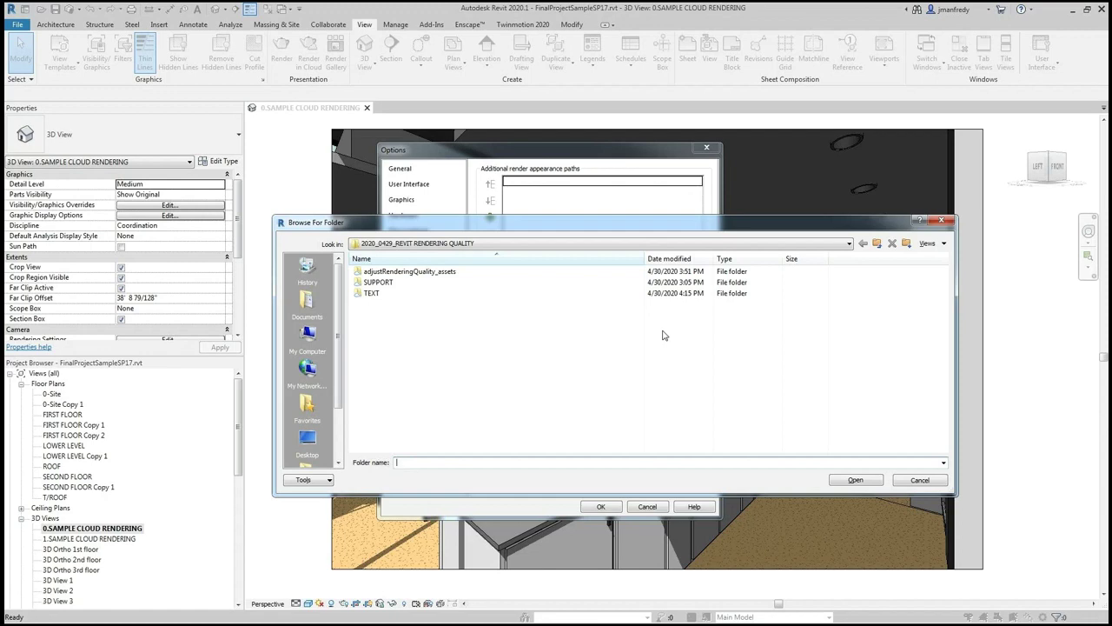
pyautogui.click(917, 485)
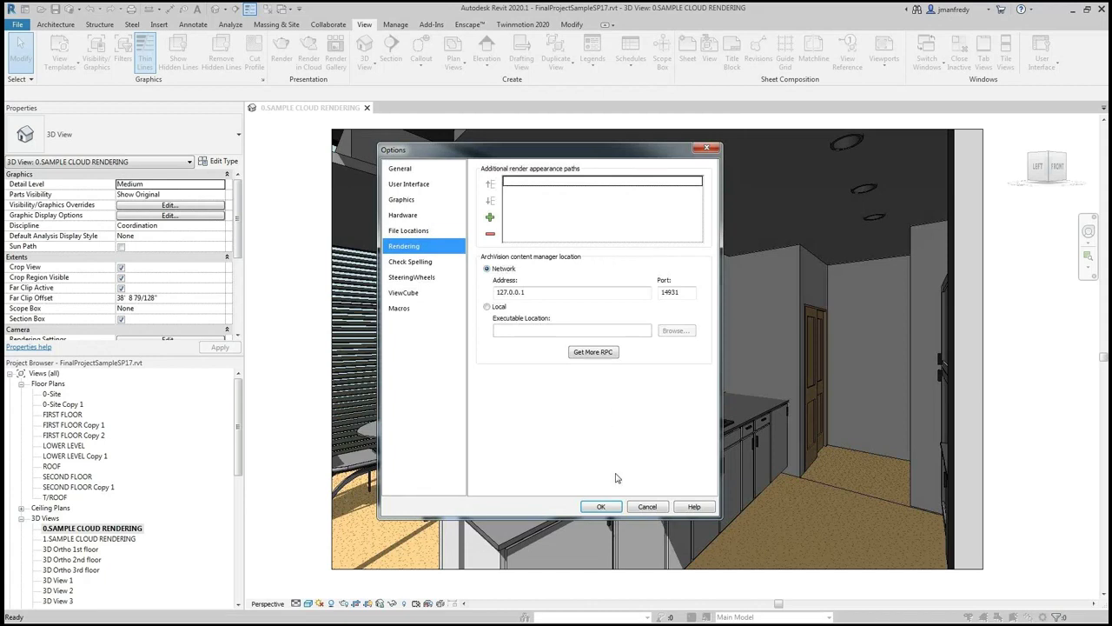
pyautogui.click(600, 506)
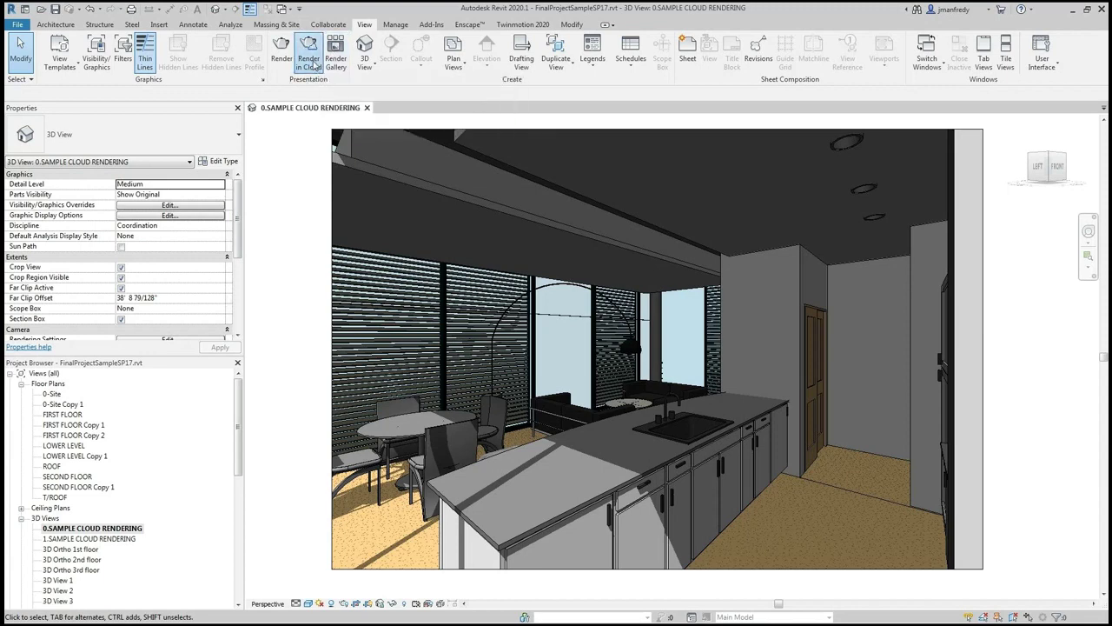
# Step: Launch Render in Cloud from the View tab to show its welcome steps
pyautogui.click(310, 59)
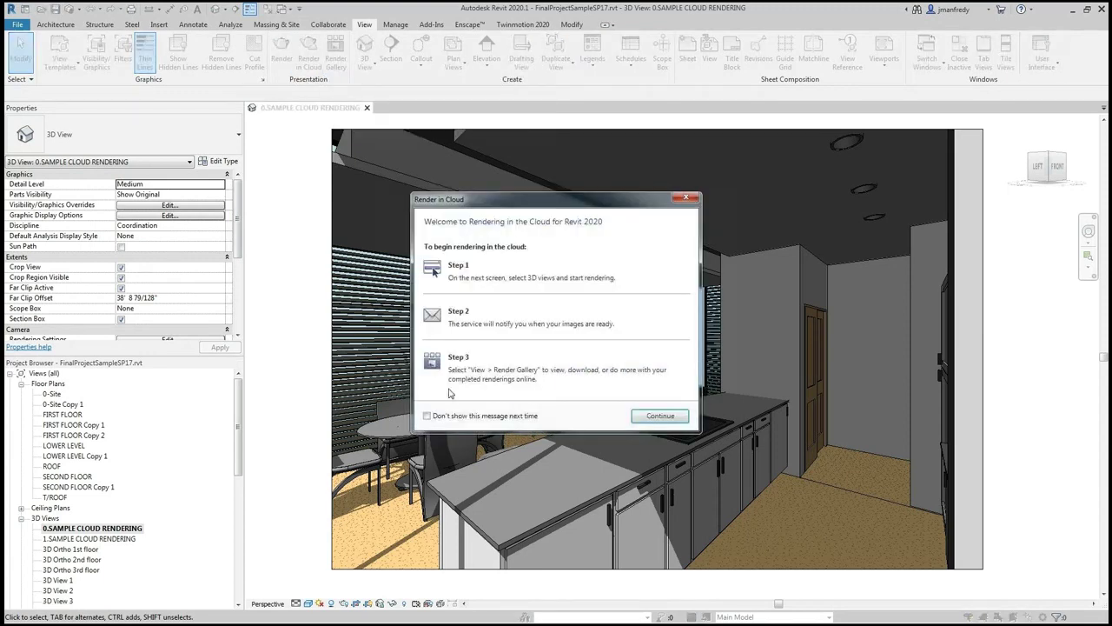
# Step: Compare the cloud image sizes, settle on Small (.25 Mega Pixel), and start the cloud render
pyautogui.click(650, 416)
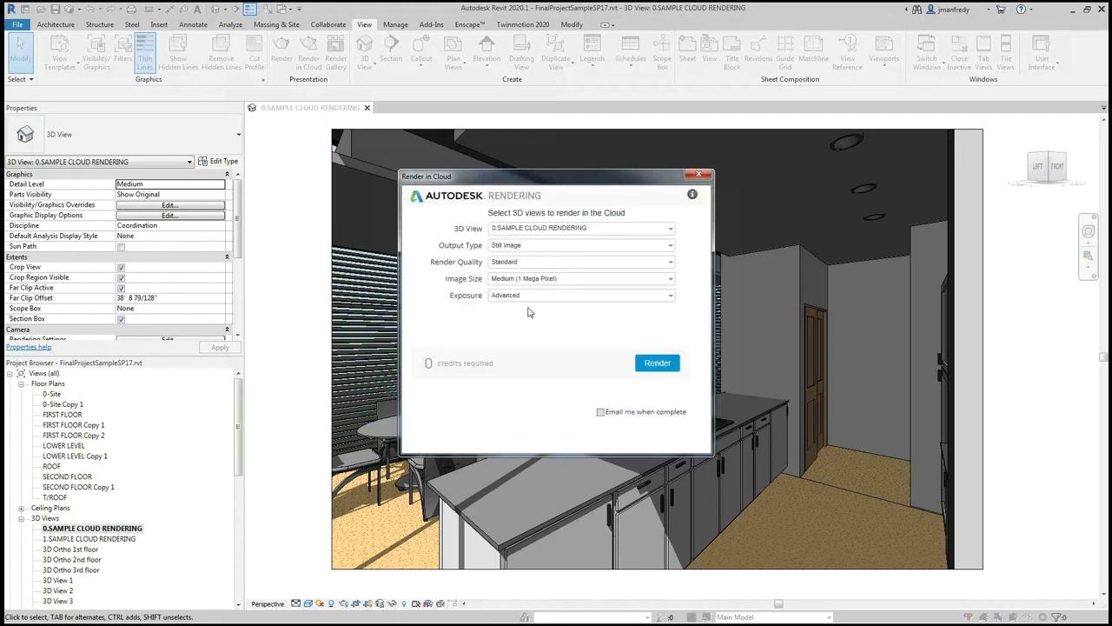
pyautogui.click(517, 278)
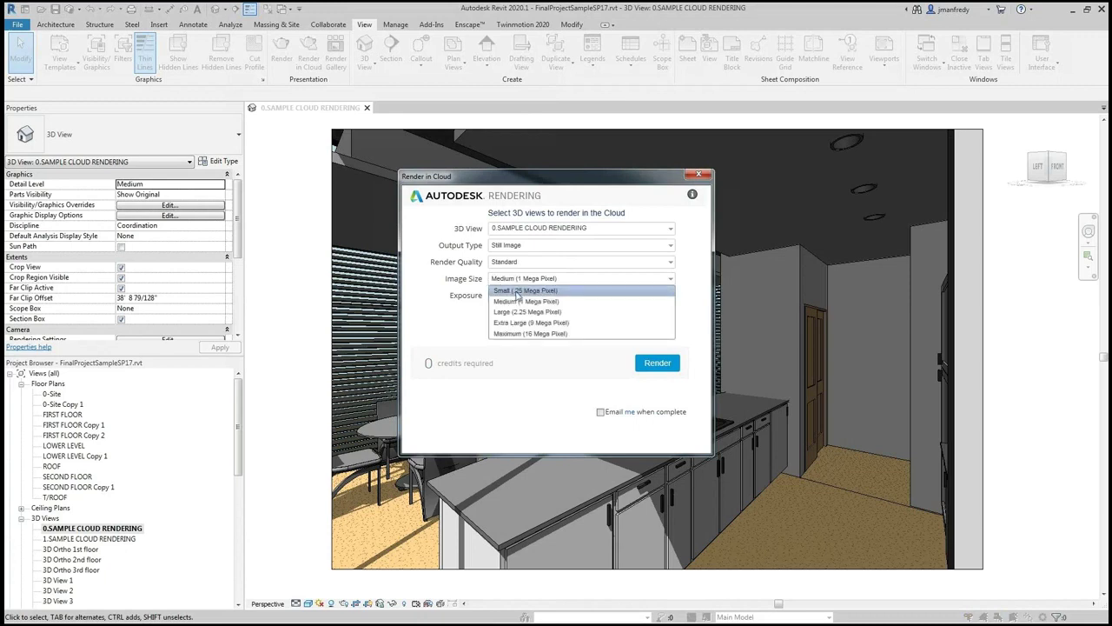
pyautogui.click(513, 287)
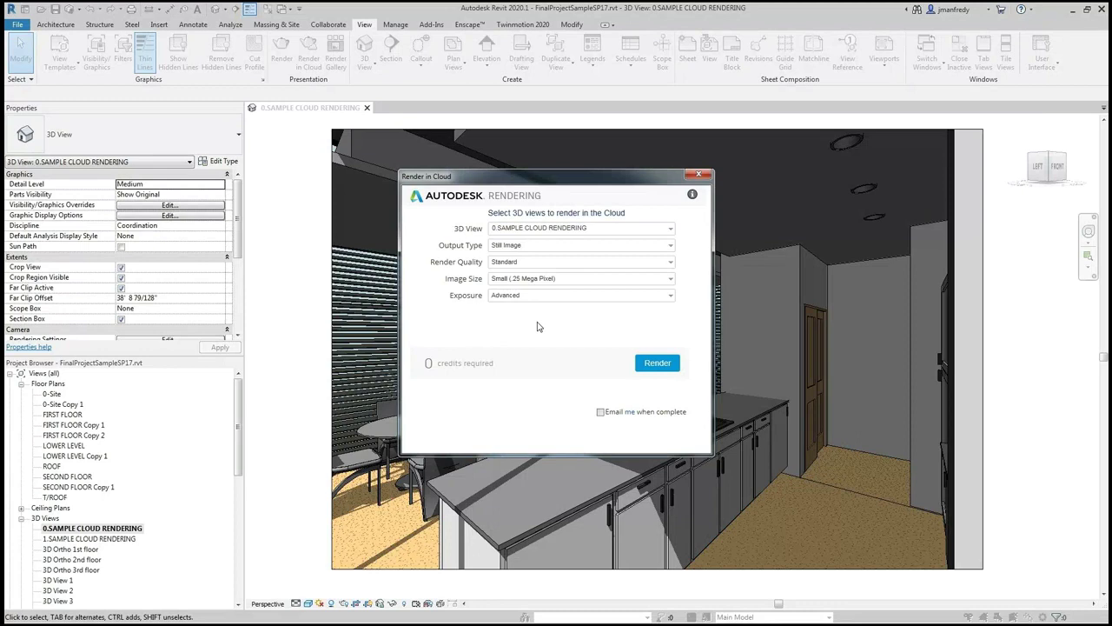
pyautogui.click(532, 283)
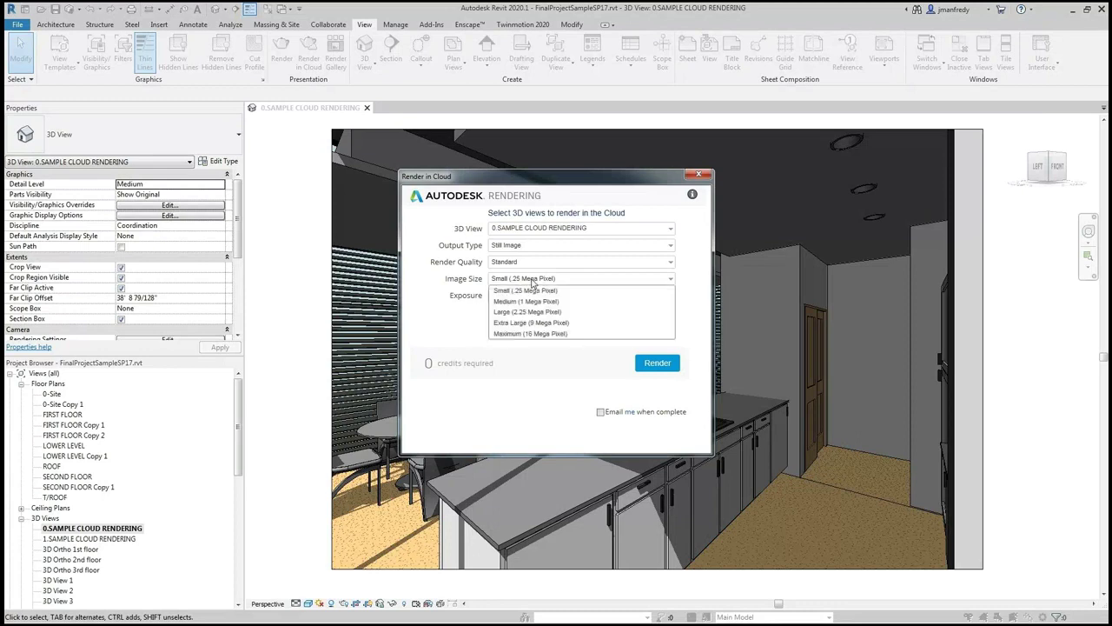
pyautogui.click(519, 335)
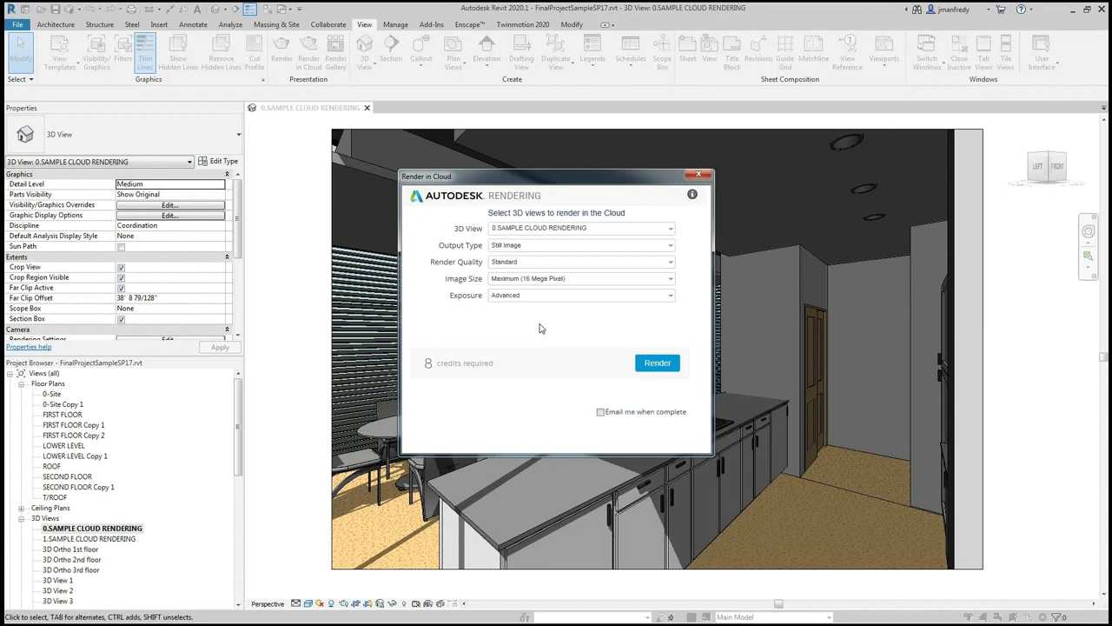
pyautogui.click(540, 280)
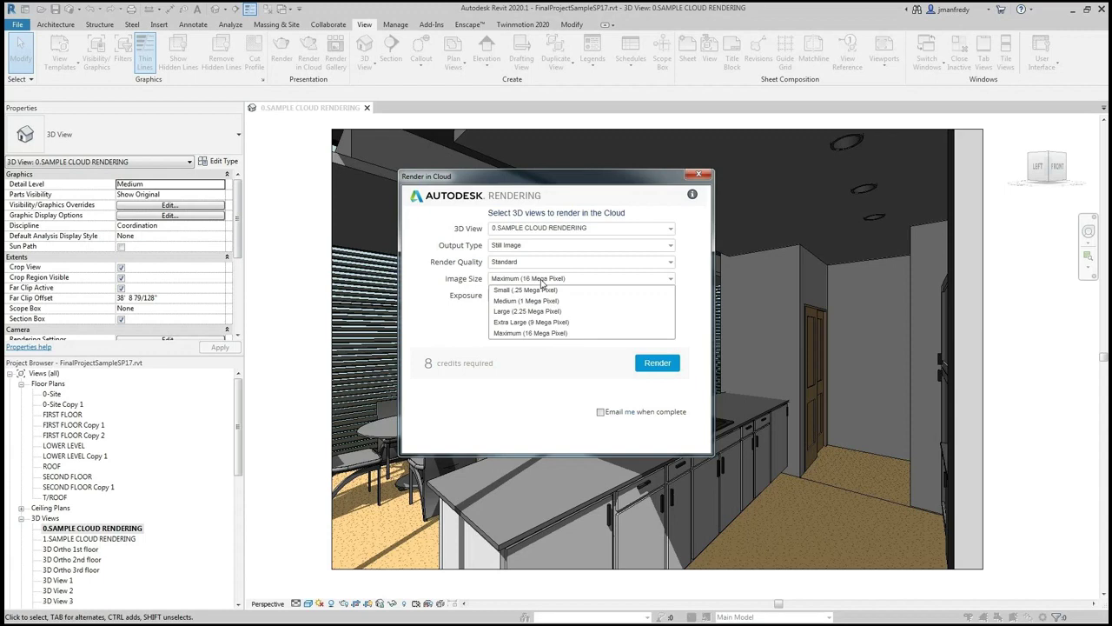
pyautogui.click(532, 291)
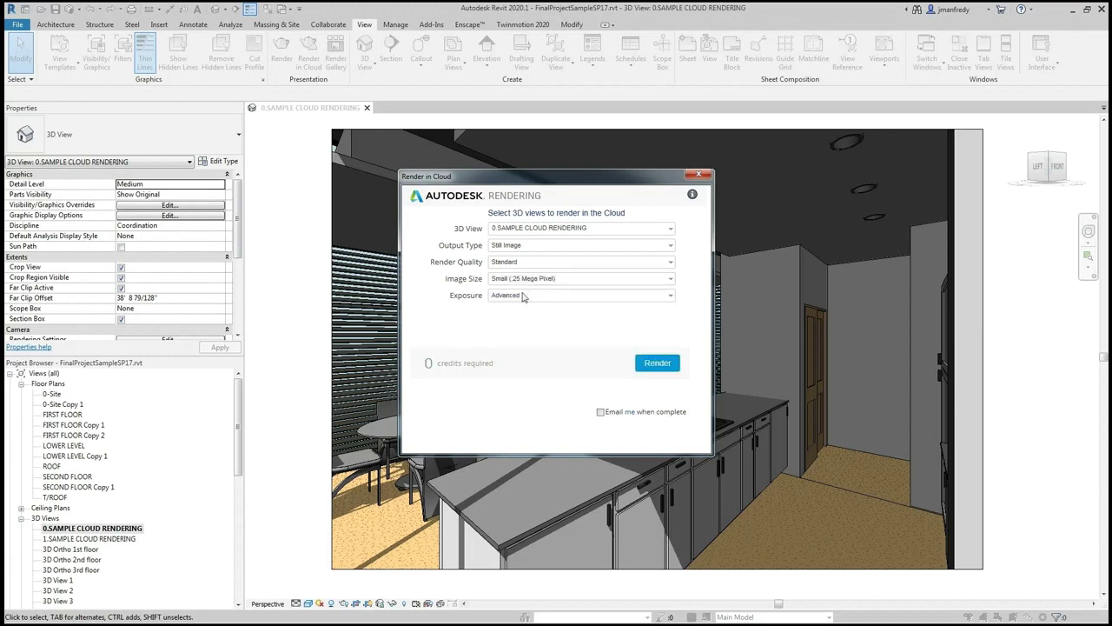
pyautogui.click(656, 363)
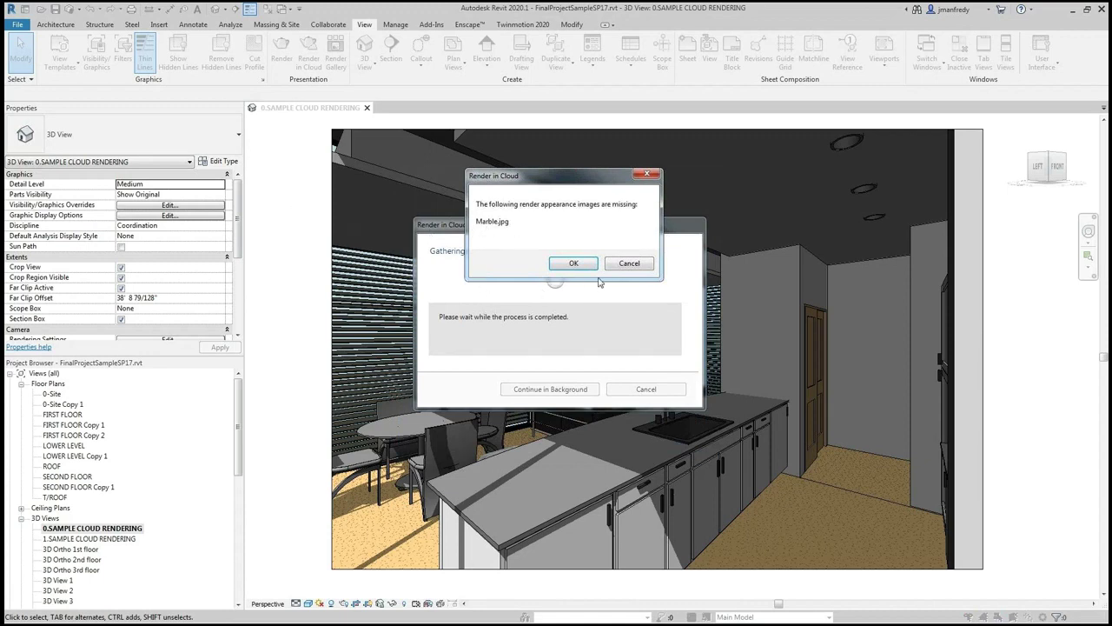
# Step: Cancel the missing Marble.jpg render appearance warning
pyautogui.click(629, 263)
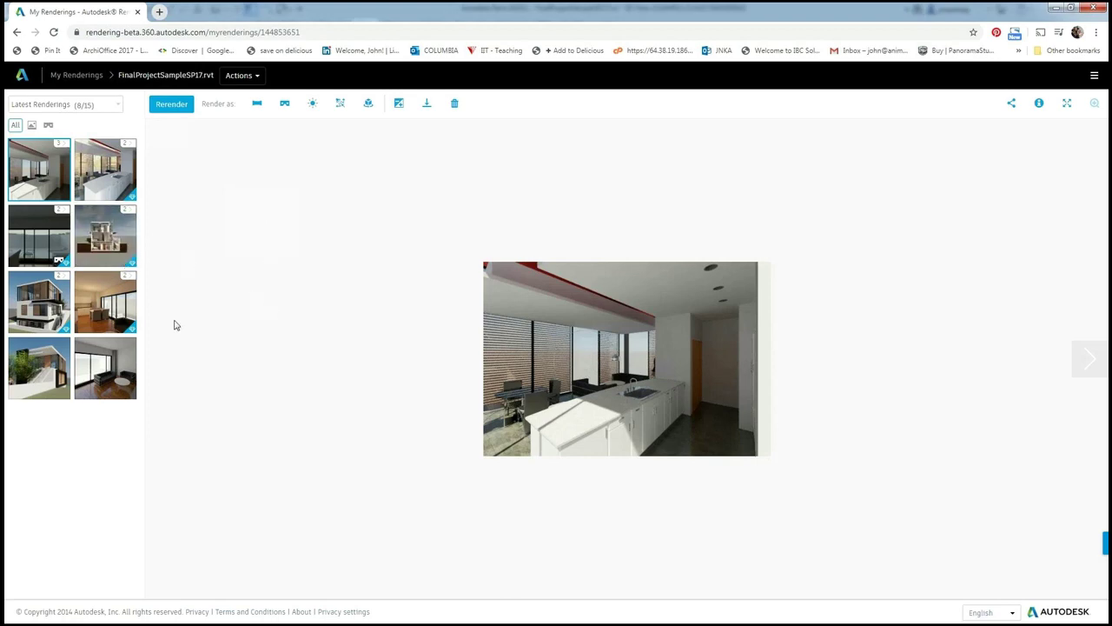
# Step: View the house rendering's details (3000x2400, Final, PNG), then open the kitchen rendering
pyautogui.click(39, 301)
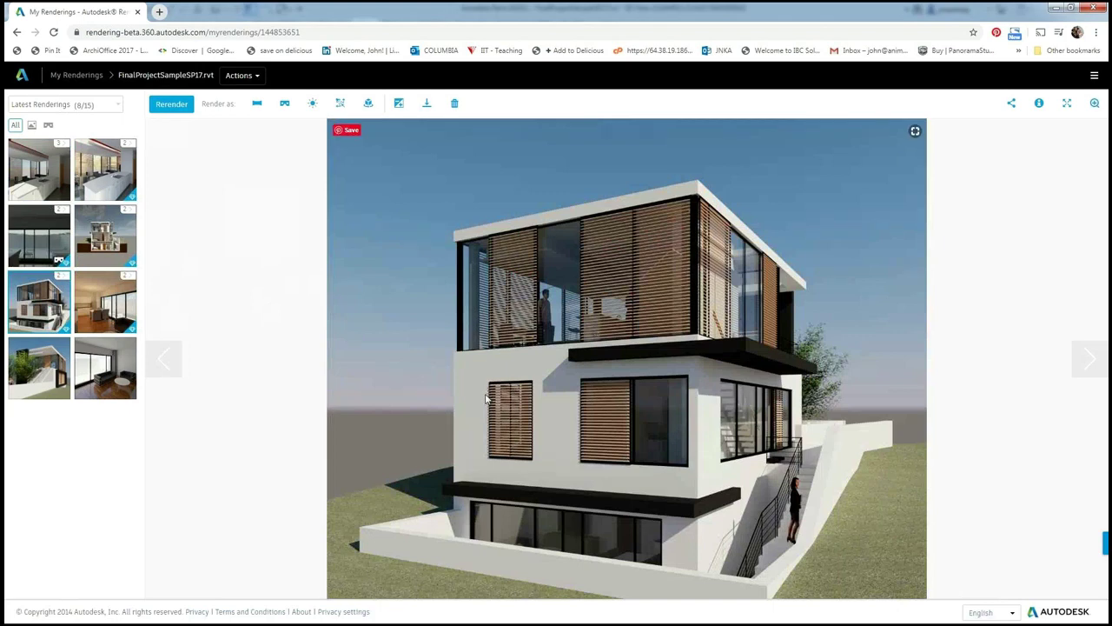
pyautogui.click(1039, 105)
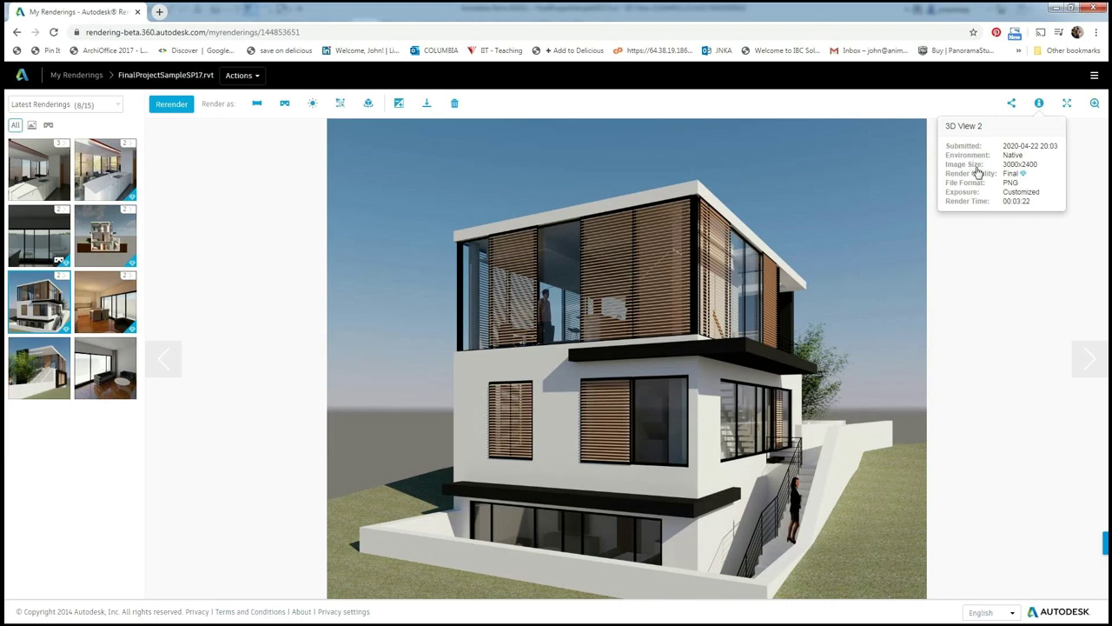
pyautogui.click(957, 243)
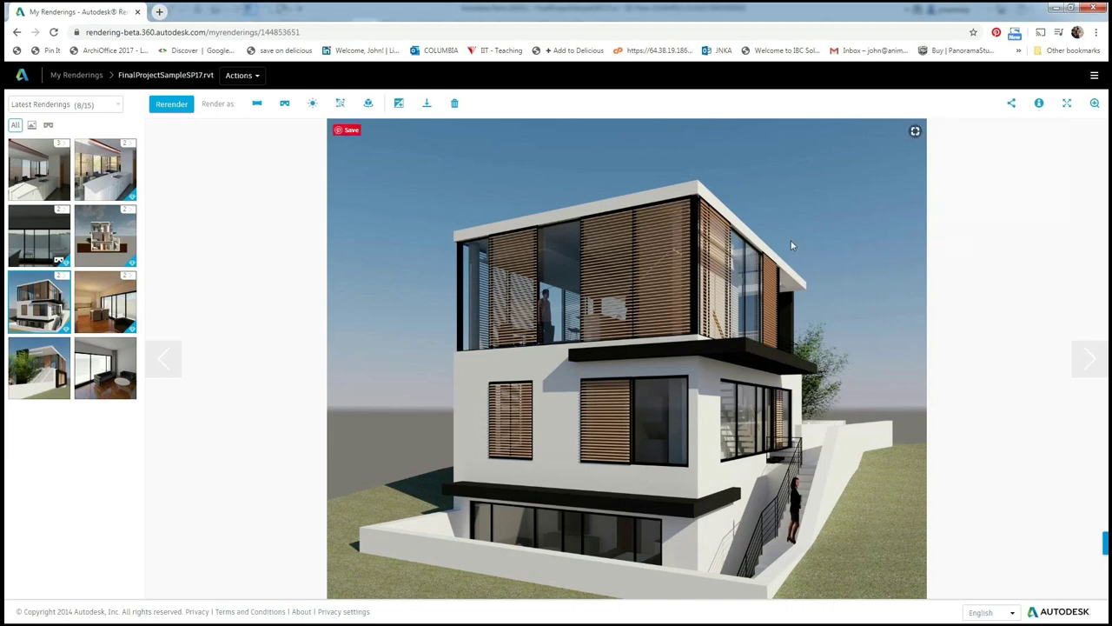
pyautogui.click(39, 170)
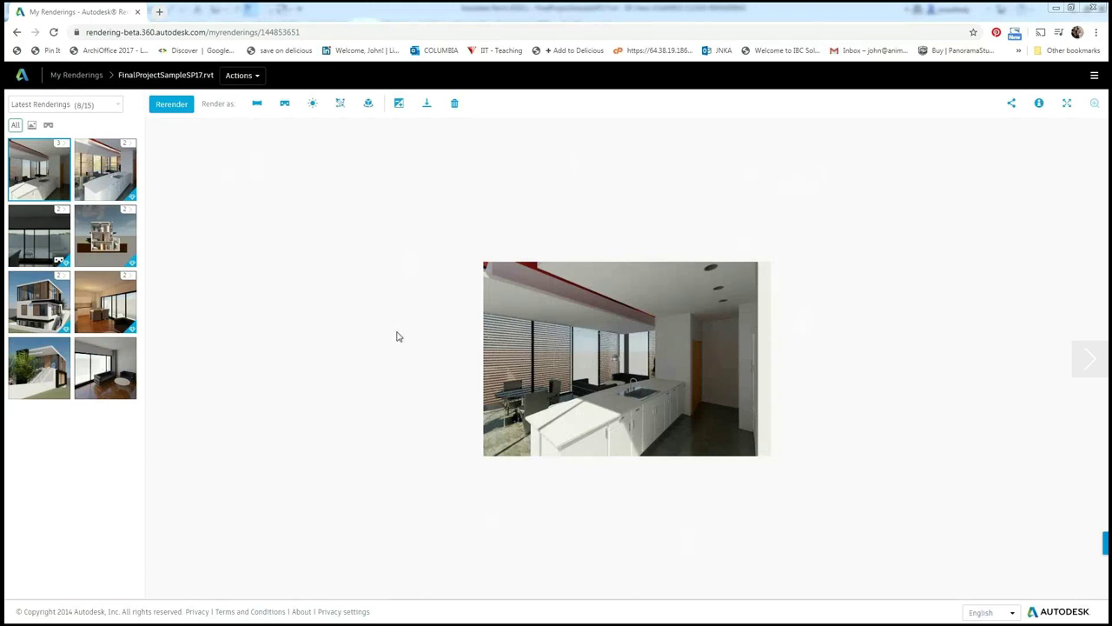
# Step: Start a kitchen rerender and try entering width 3000 and height 2000
pyautogui.click(173, 105)
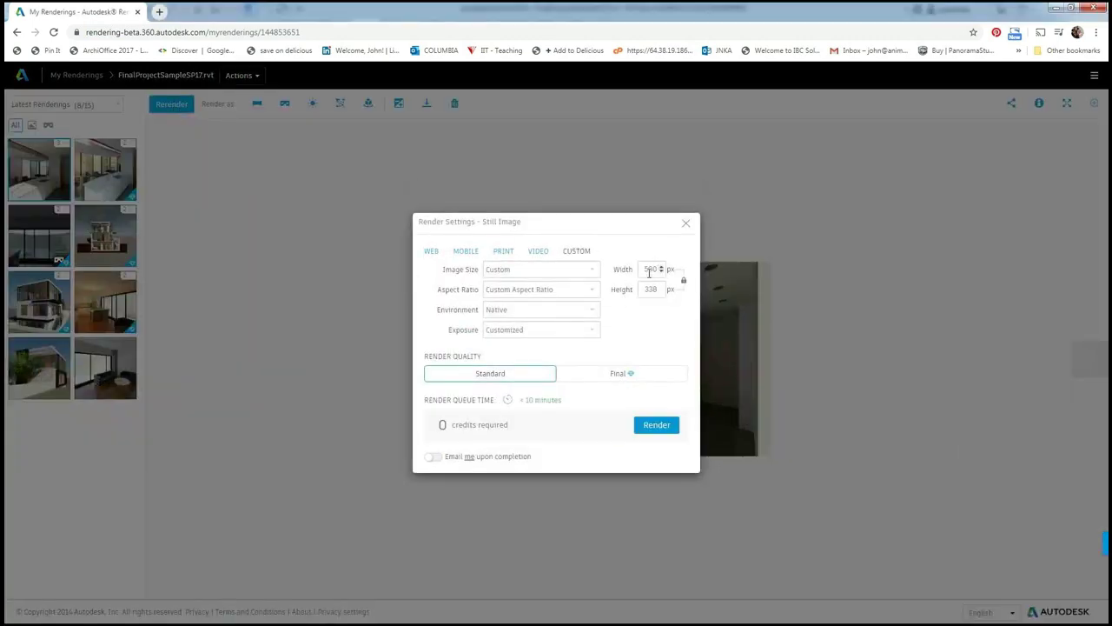
pyautogui.doubleClick(649, 271)
pyautogui.write('300')
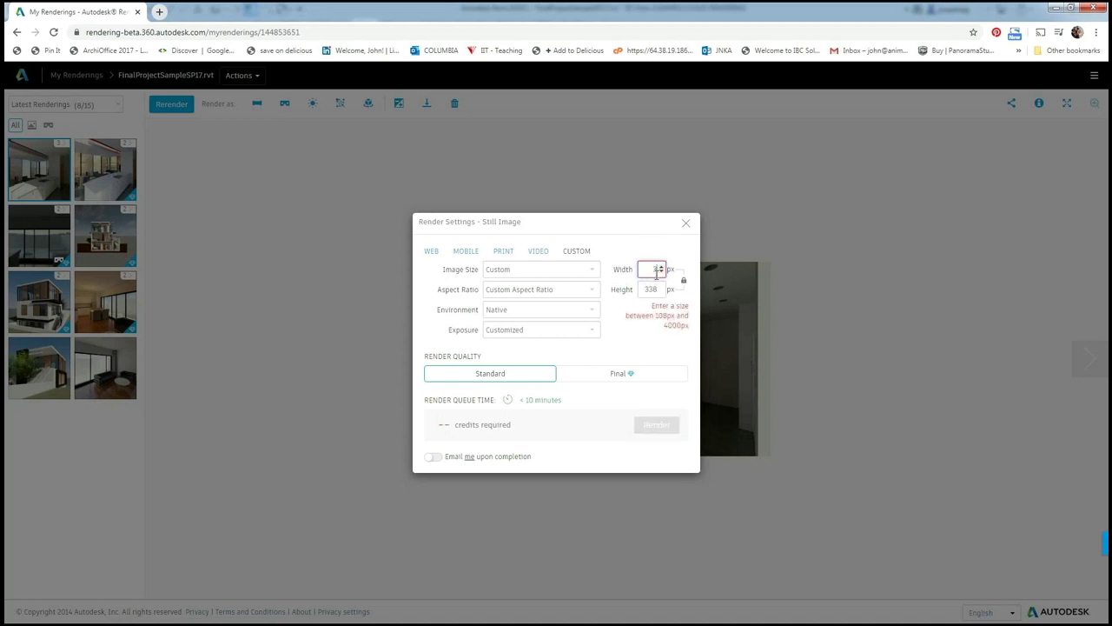
pyautogui.write('0')
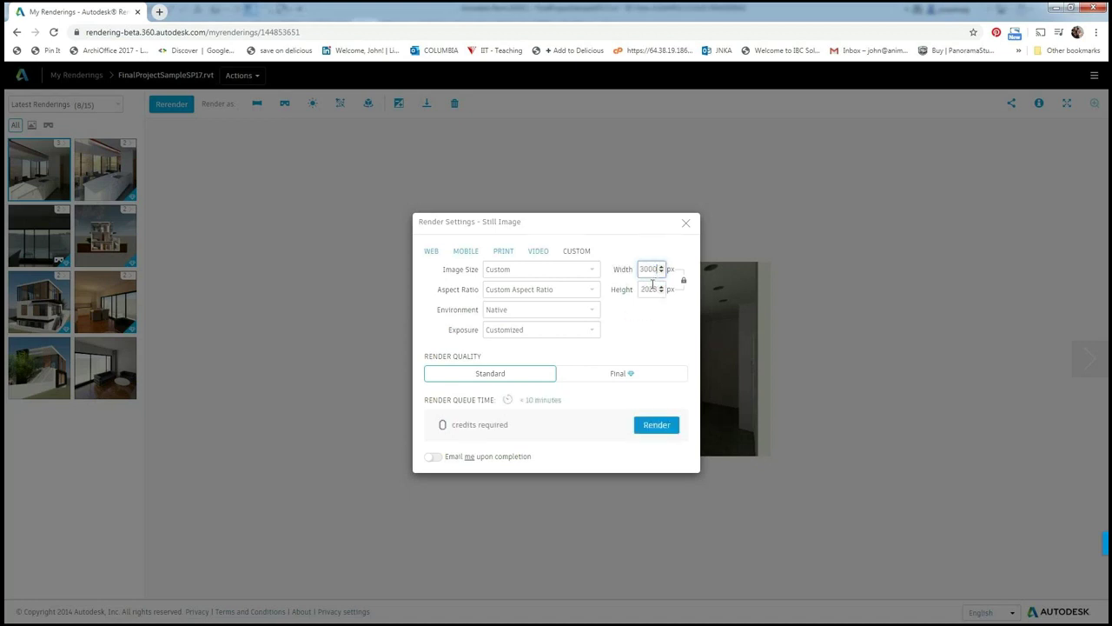
pyautogui.press('Tab')
pyautogui.write('20')
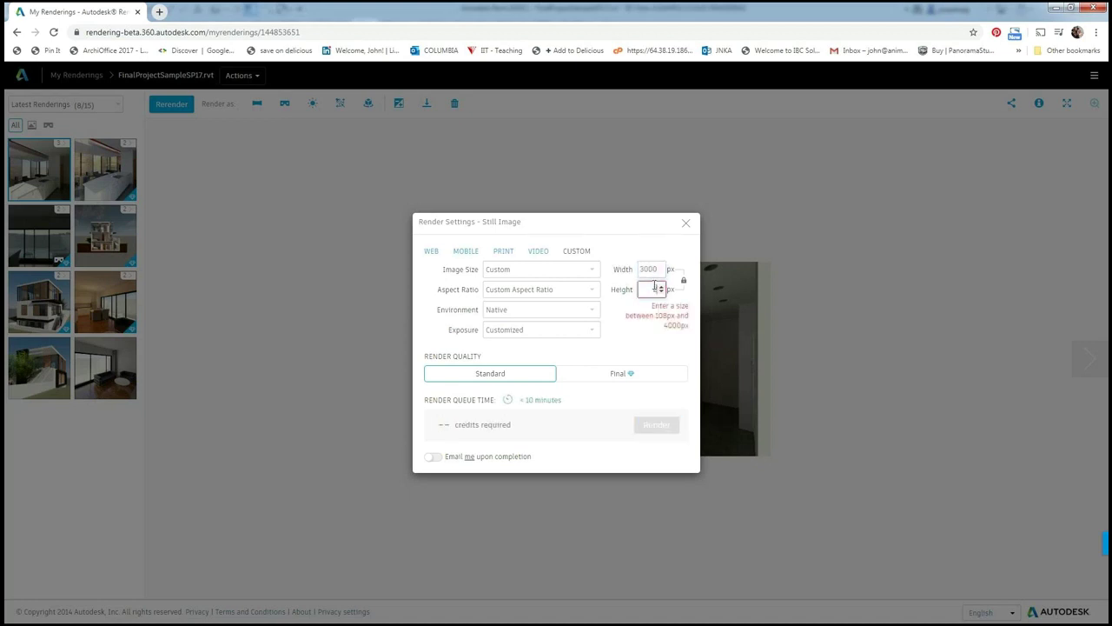
pyautogui.write('00')
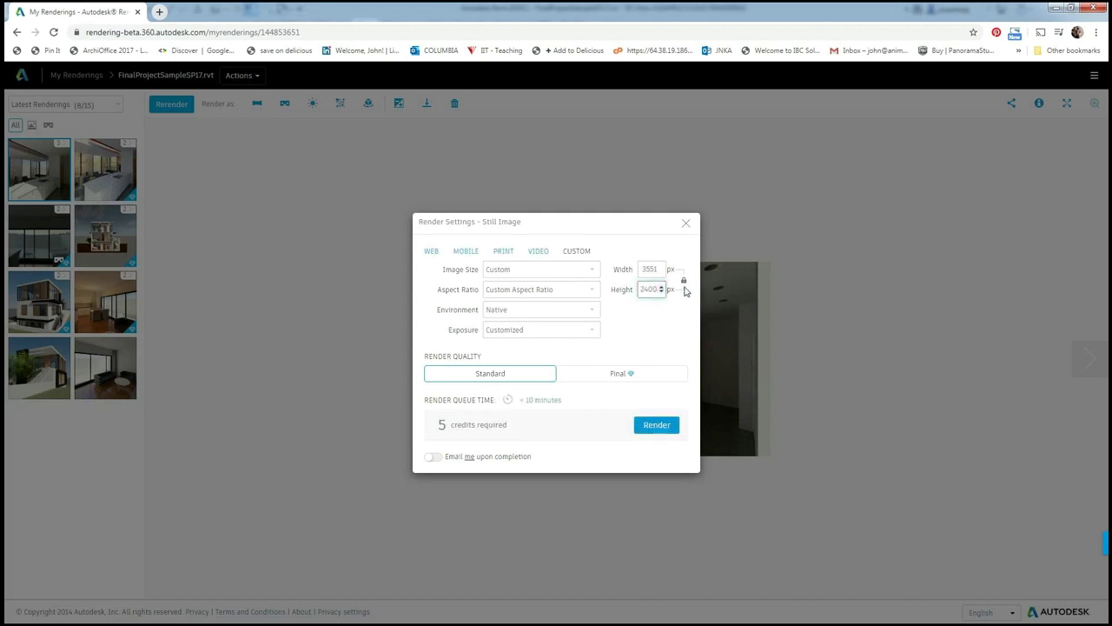
# Step: Unlock the aspect ratio, set 3000 x 2400 pixels, and choose Final render quality
pyautogui.click(684, 281)
pyautogui.doubleClick(652, 271)
pyautogui.press('BackSpace')
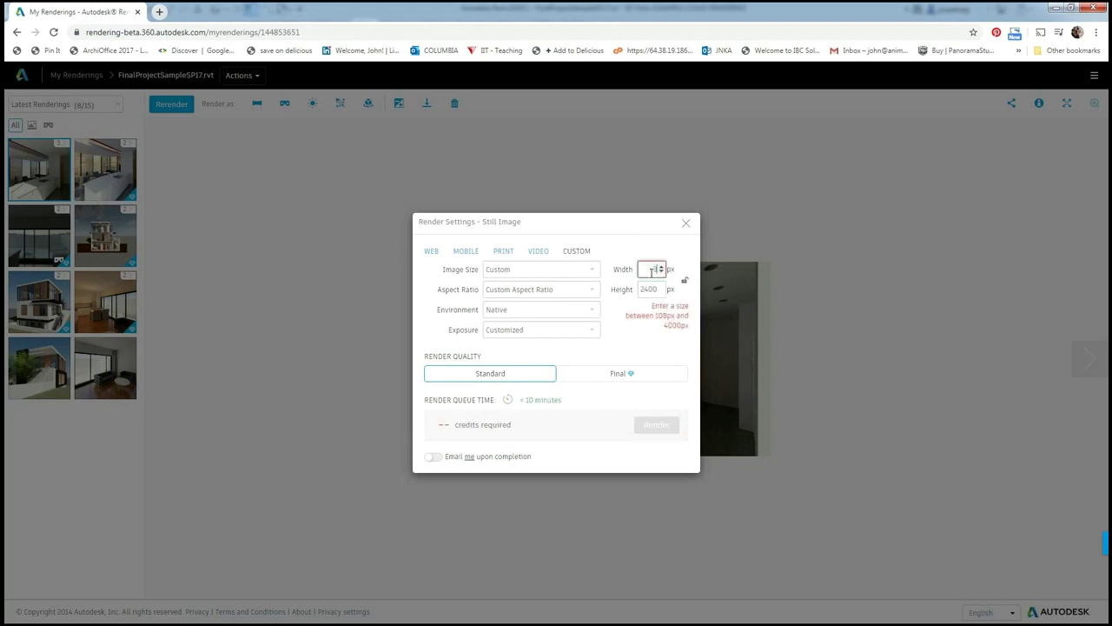
pyautogui.write('3000')
pyautogui.press('Tab')
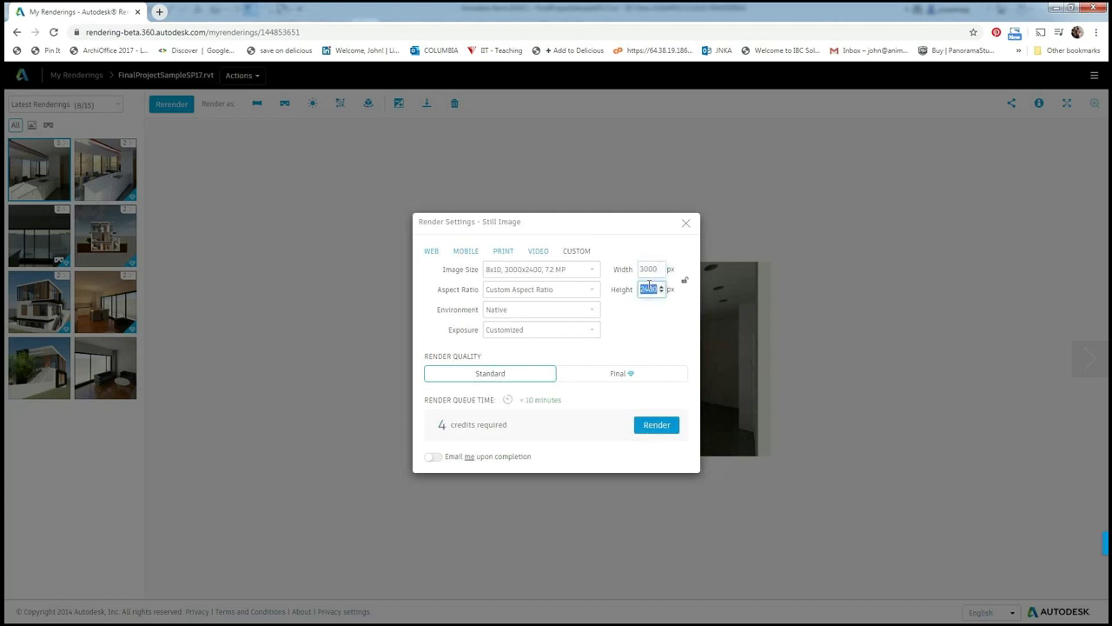
pyautogui.press('BackSpace')
pyautogui.write('2400')
pyautogui.click(621, 374)
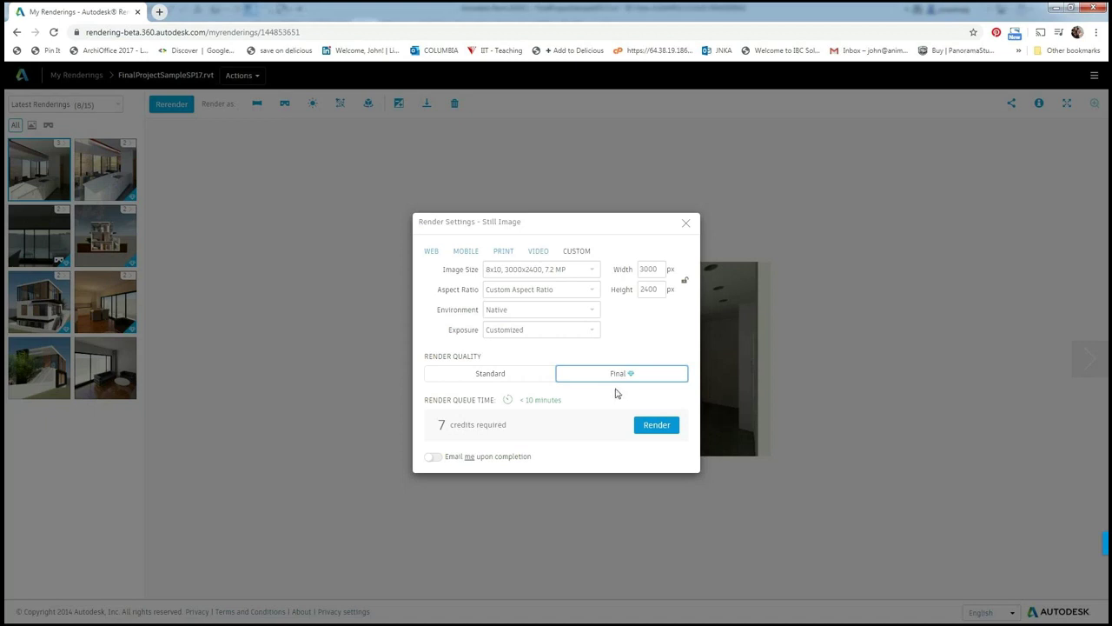
# Step: Submit the 3000 x 2400 Final kitchen rerender to the rendering queue
pyautogui.click(652, 429)
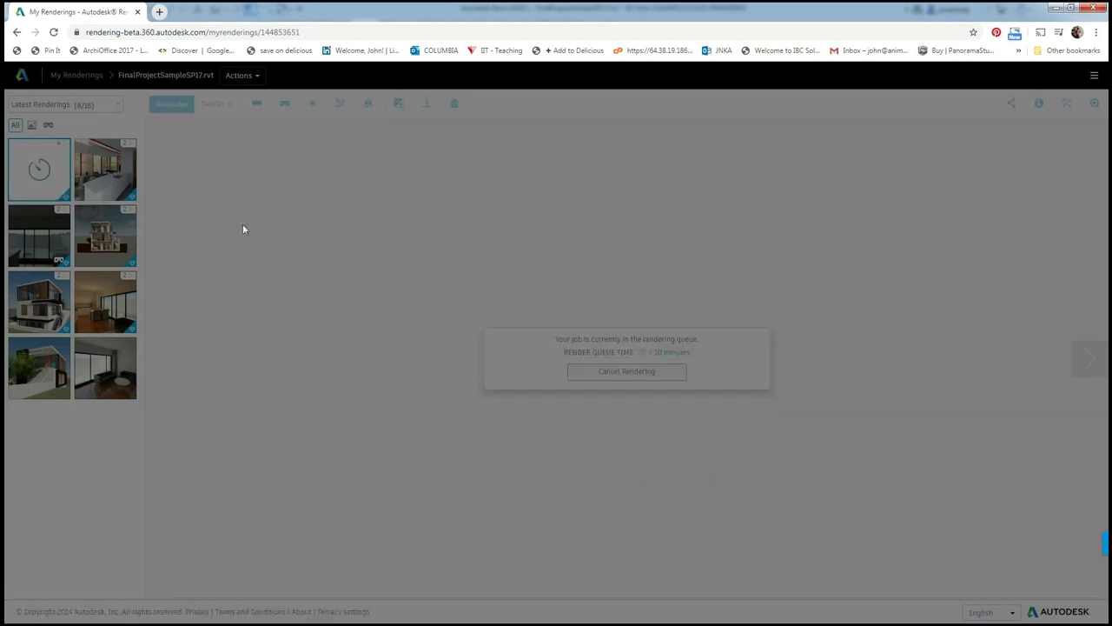
pyautogui.moveTo(44, 169)
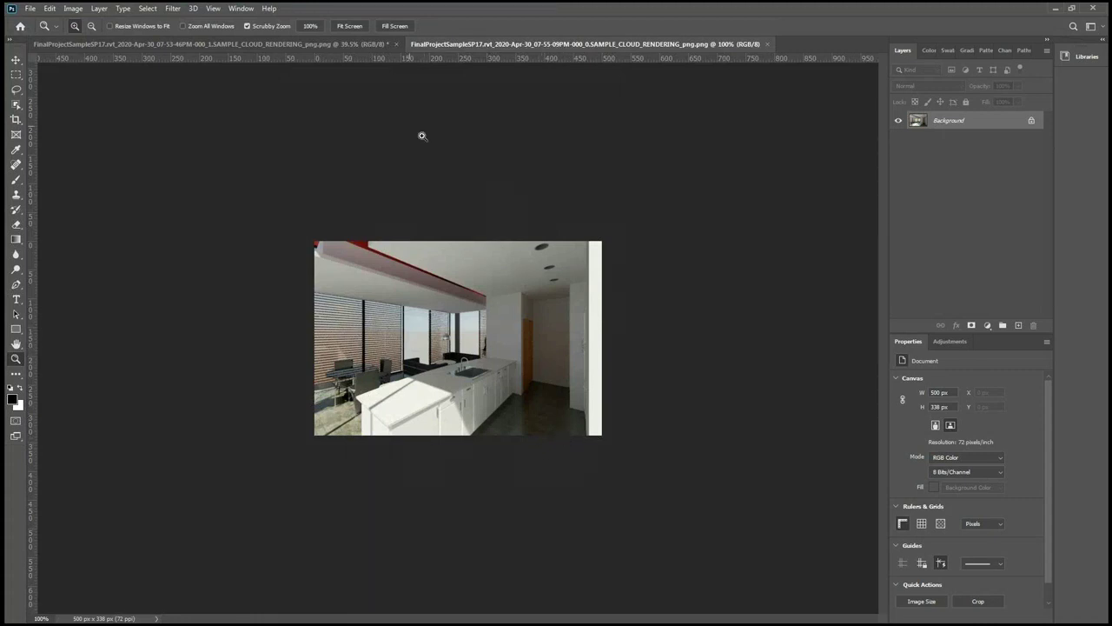
# Step: Zoom the small 500x338 rendering's counter to 500%, then return to 100%
pyautogui.click(312, 44)
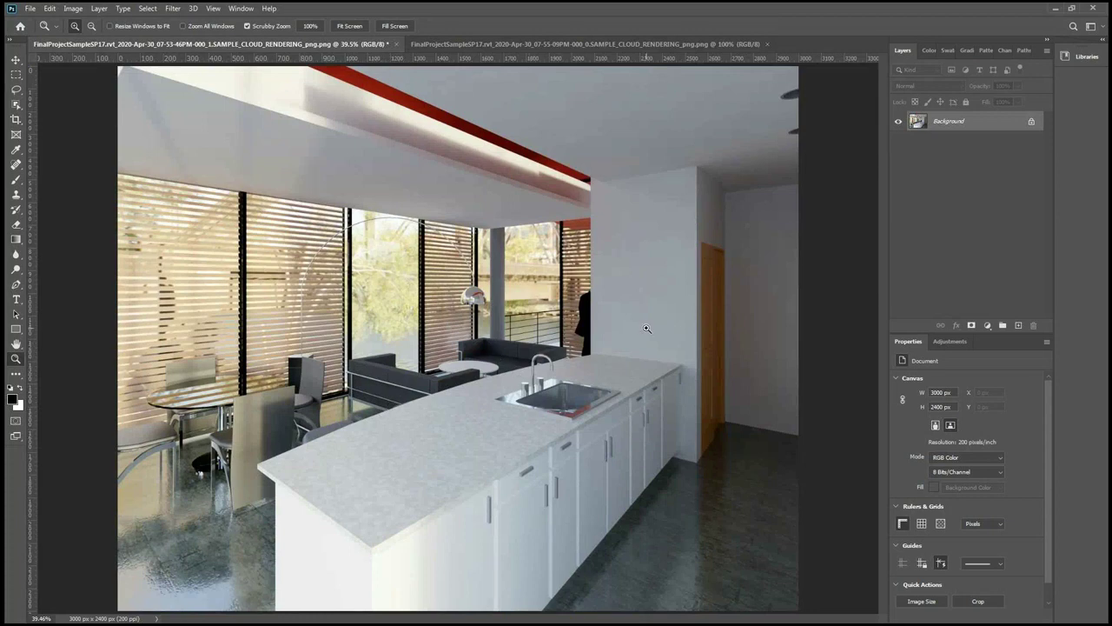
pyautogui.click(518, 44)
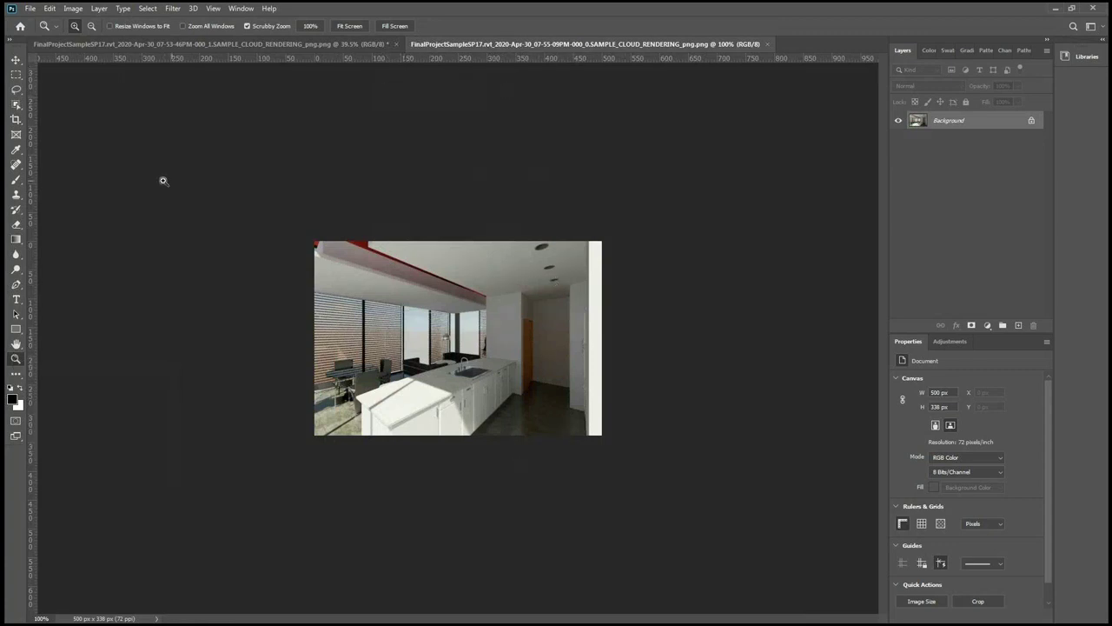
pyautogui.click(384, 425)
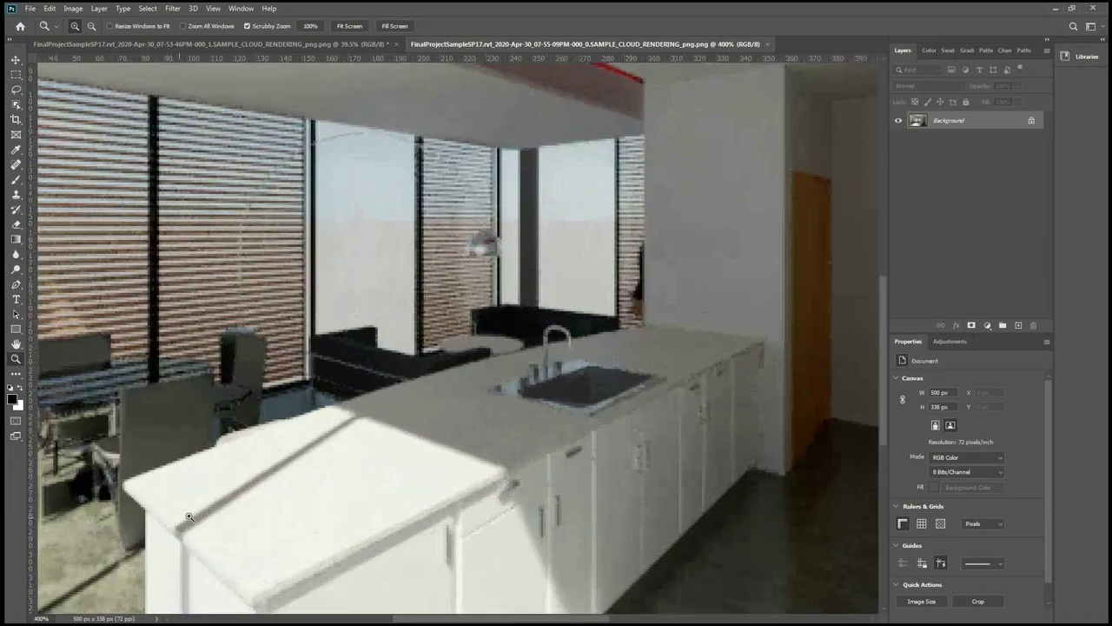
pyautogui.click(161, 525)
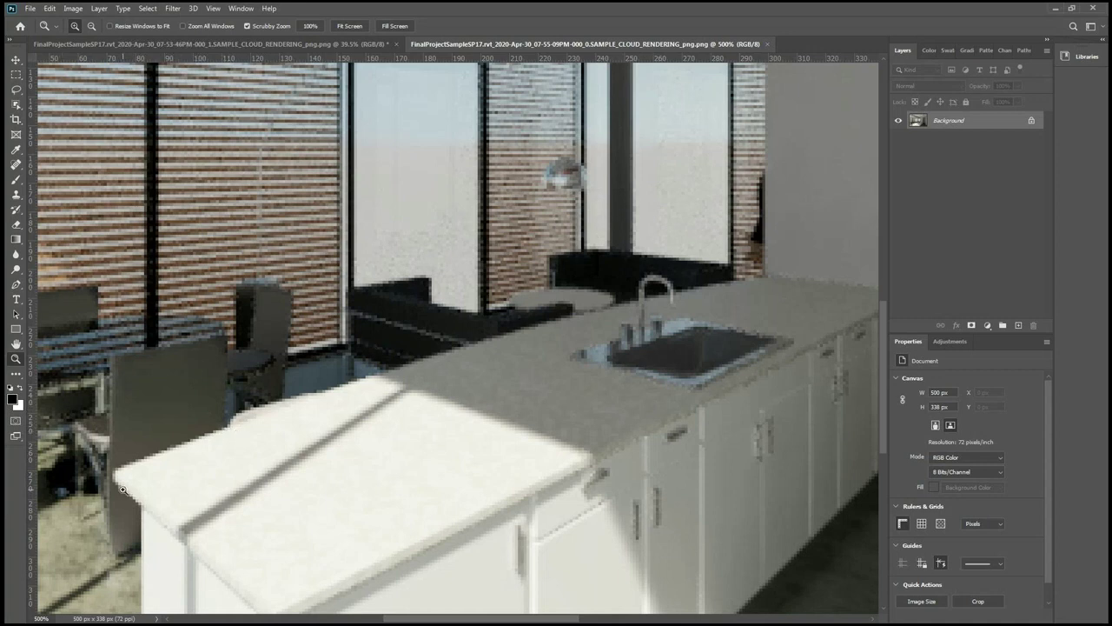
pyautogui.doubleClick(19, 358)
pyautogui.click(15, 343)
# Step: Magnify the 3000x2400 rendering's countertop corner to individual pixels, then fit it on screen
pyautogui.click(169, 46)
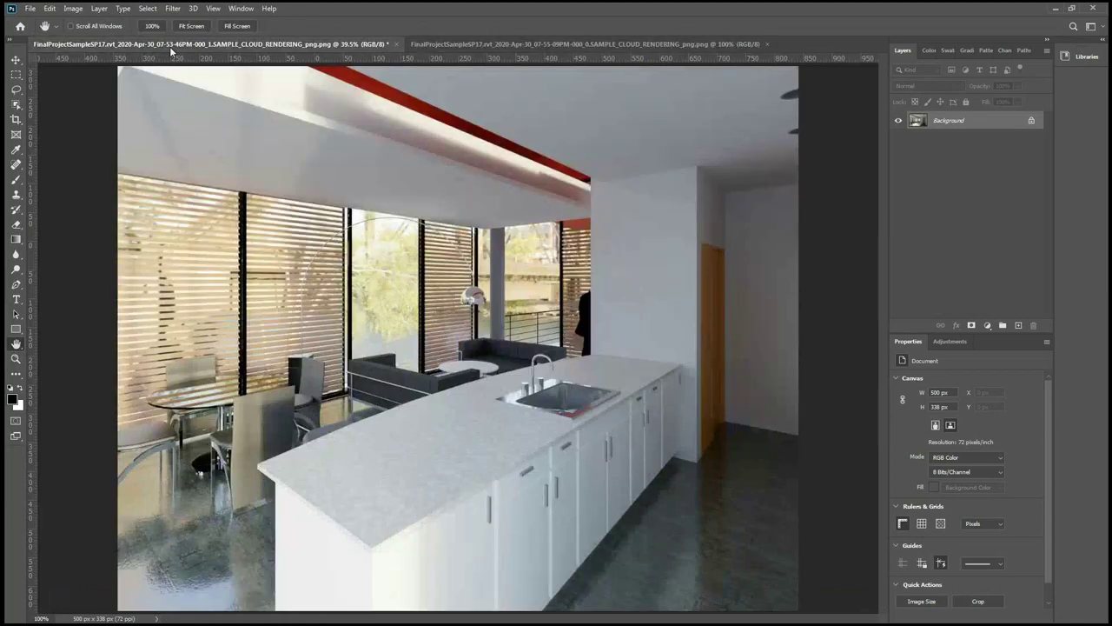
pyautogui.click(16, 358)
pyautogui.click(242, 488)
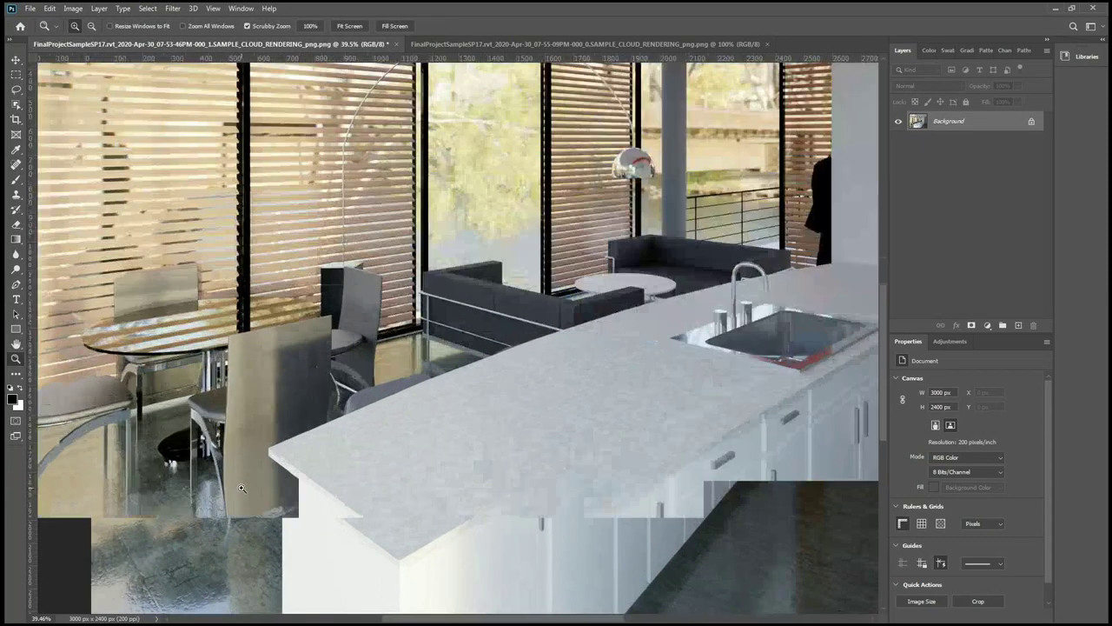
pyautogui.moveTo(242, 488); pyautogui.dragTo(347, 501)
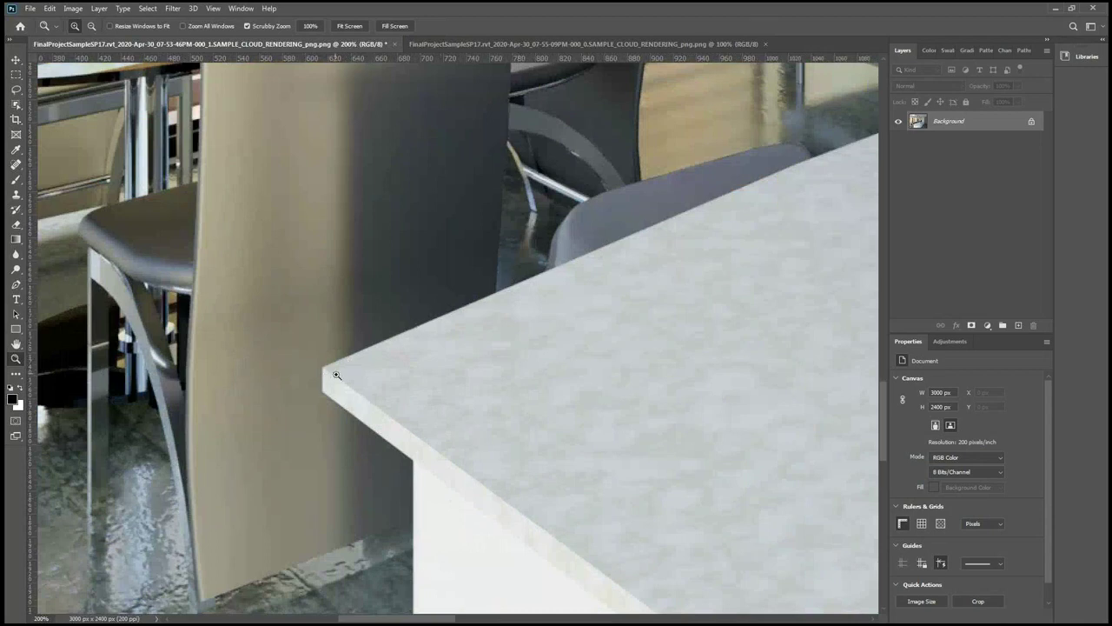
pyautogui.click(372, 405)
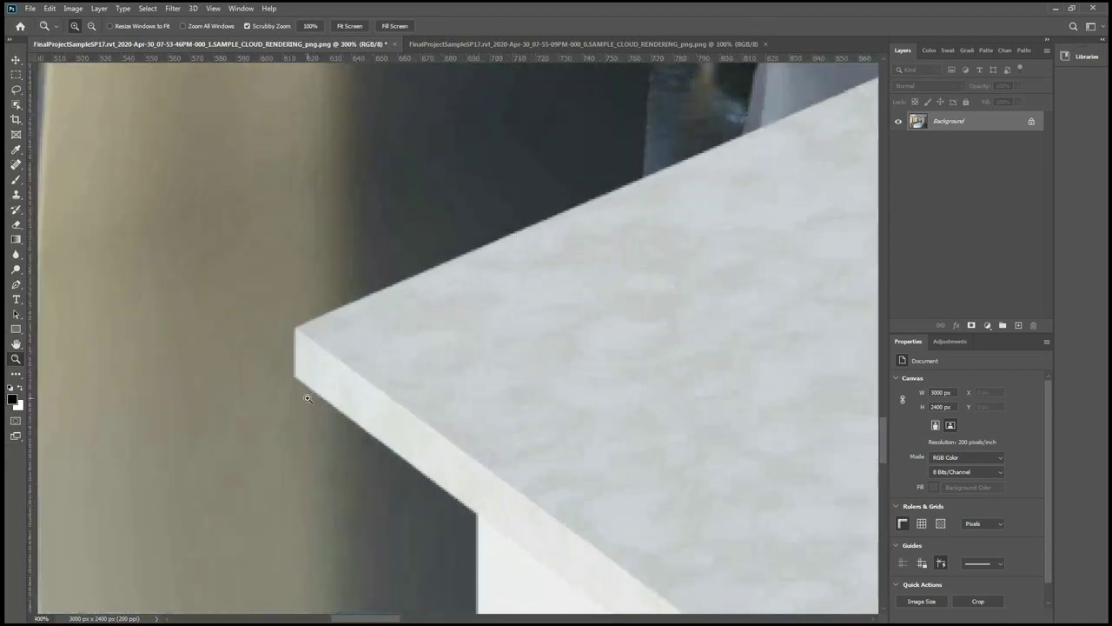
pyautogui.click(306, 398)
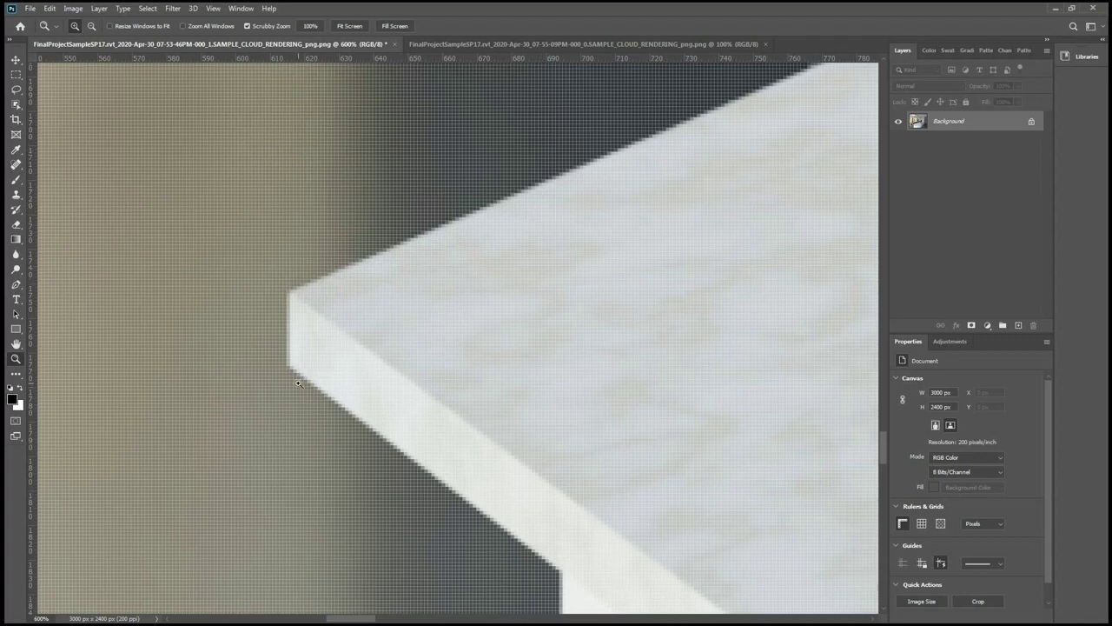
pyautogui.doubleClick(16, 344)
pyautogui.doubleClick(16, 358)
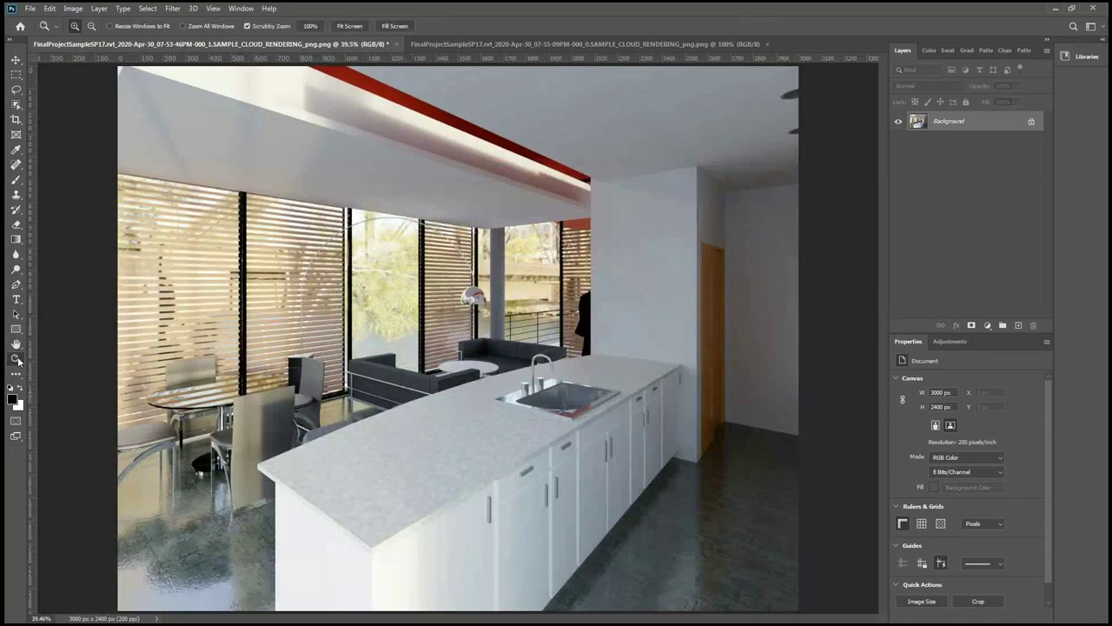
pyautogui.doubleClick(15, 344)
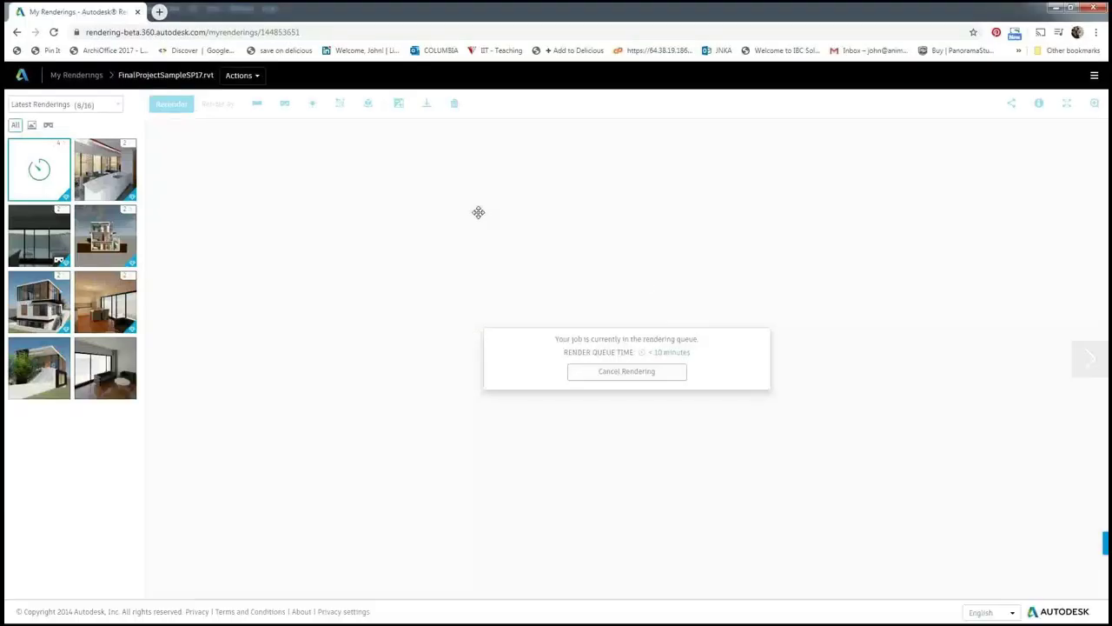
# Step: Open the second gallery rendering and review its details, including the 3000x2400 size
pyautogui.click(111, 181)
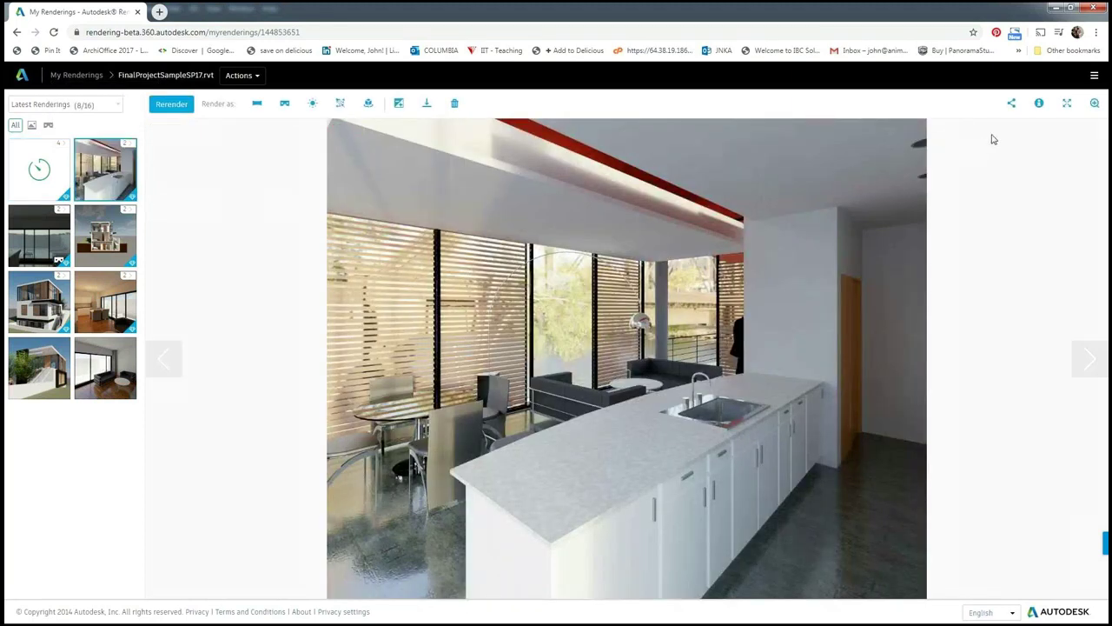
pyautogui.click(1039, 106)
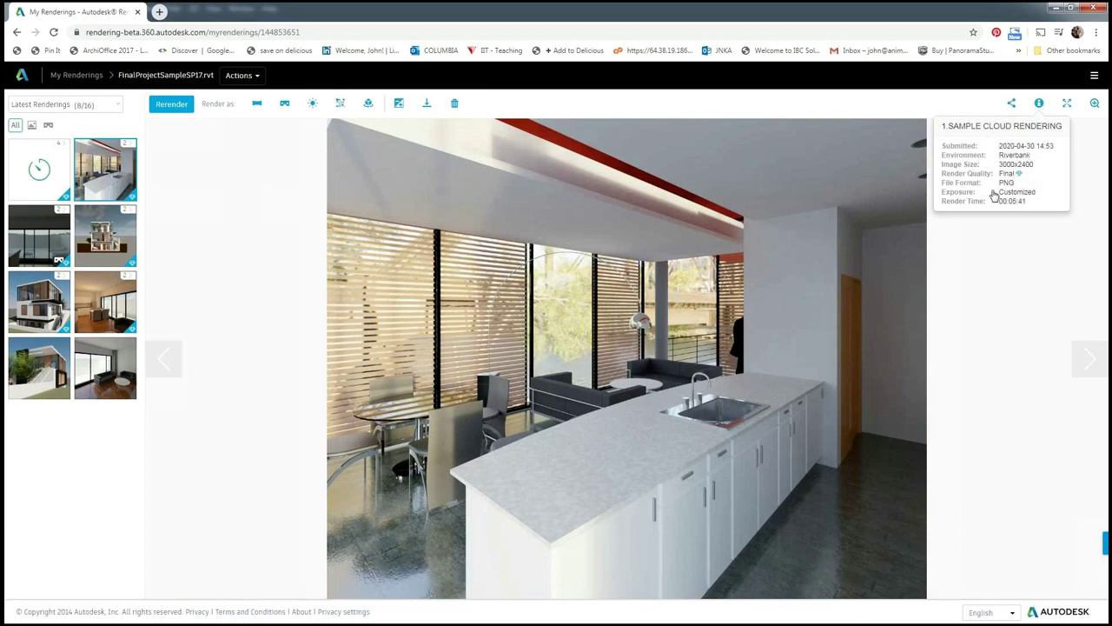
pyautogui.click(1008, 242)
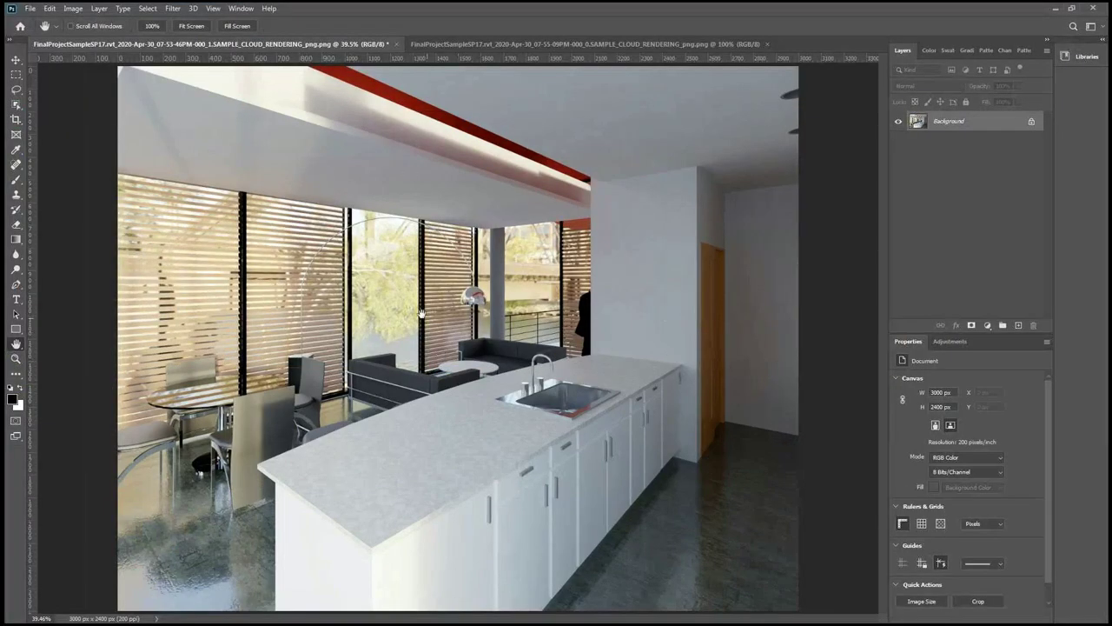
# Step: Open Image Size for the small 500x338 px render document
pyautogui.click(496, 44)
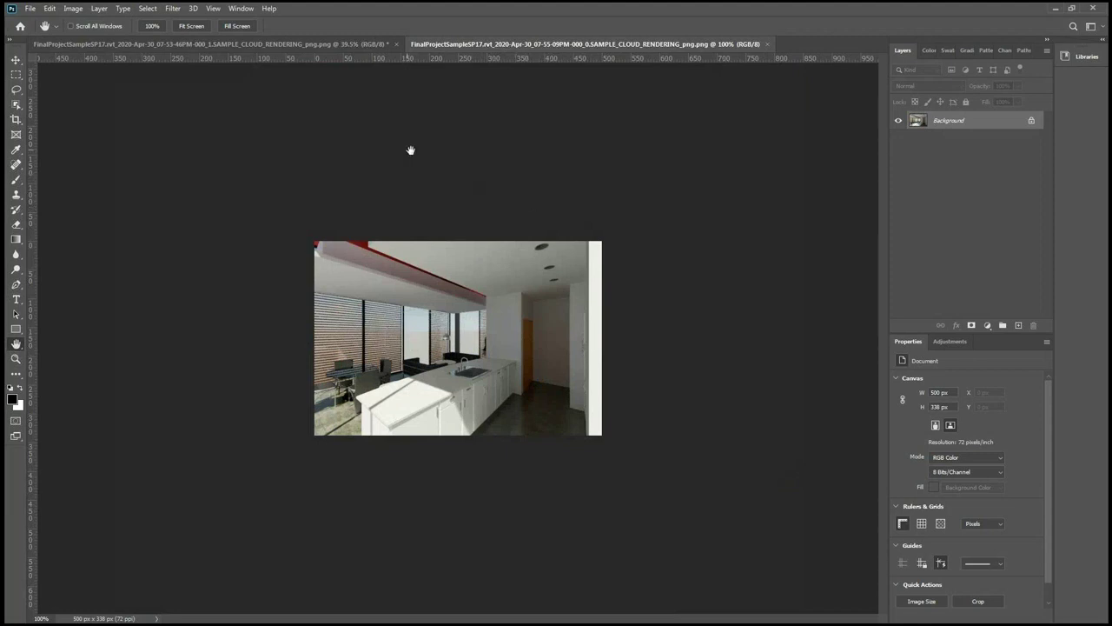
pyautogui.click(74, 8)
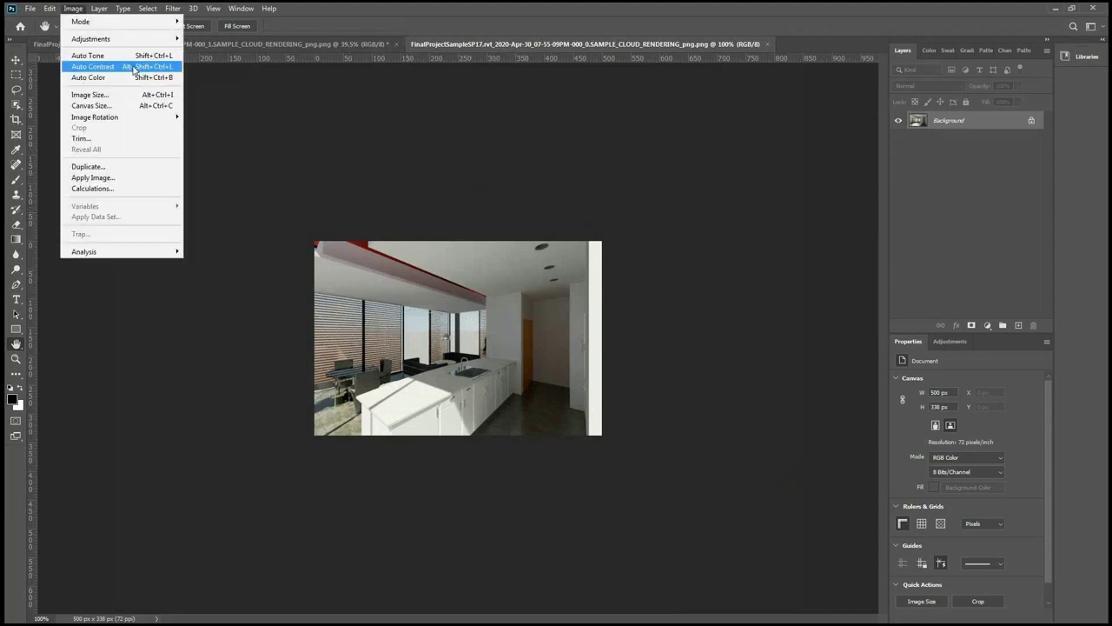
pyautogui.click(94, 96)
pyautogui.moveTo(386, 157); pyautogui.dragTo(423, 183)
# Step: Inspect the Width 6.944, Height 4.694 and Resolution 72 values, leaving Resample off
pyautogui.click(557, 251)
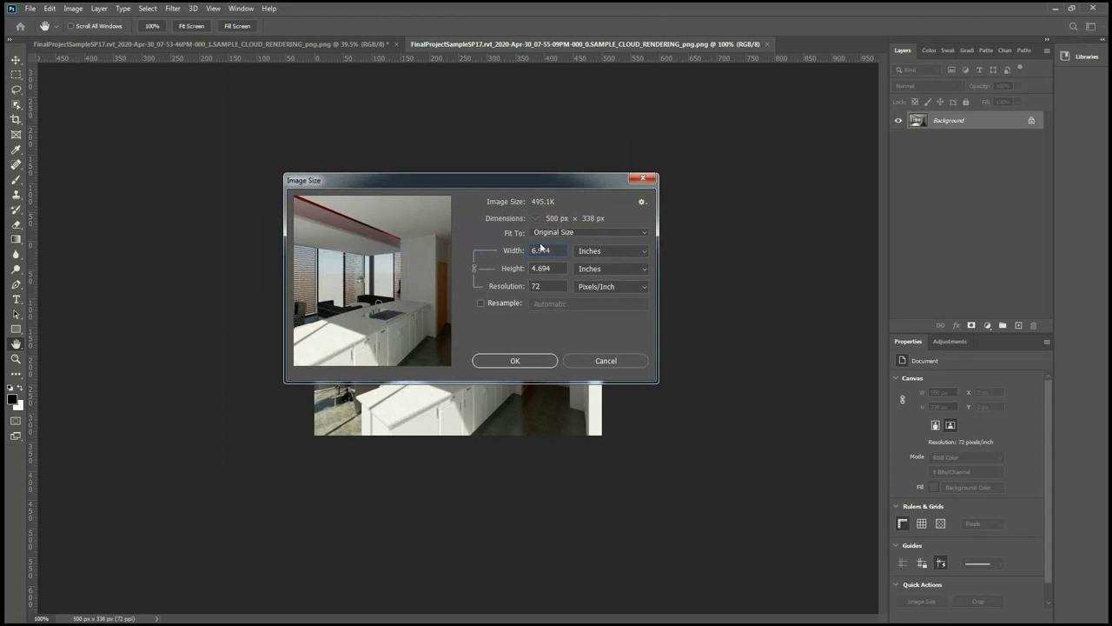
pyautogui.moveTo(552, 289); pyautogui.dragTo(523, 290)
pyautogui.click(507, 252)
pyautogui.click(513, 289)
pyautogui.doubleClick(548, 268)
pyautogui.click(500, 288)
pyautogui.click(556, 286)
pyautogui.click(480, 303)
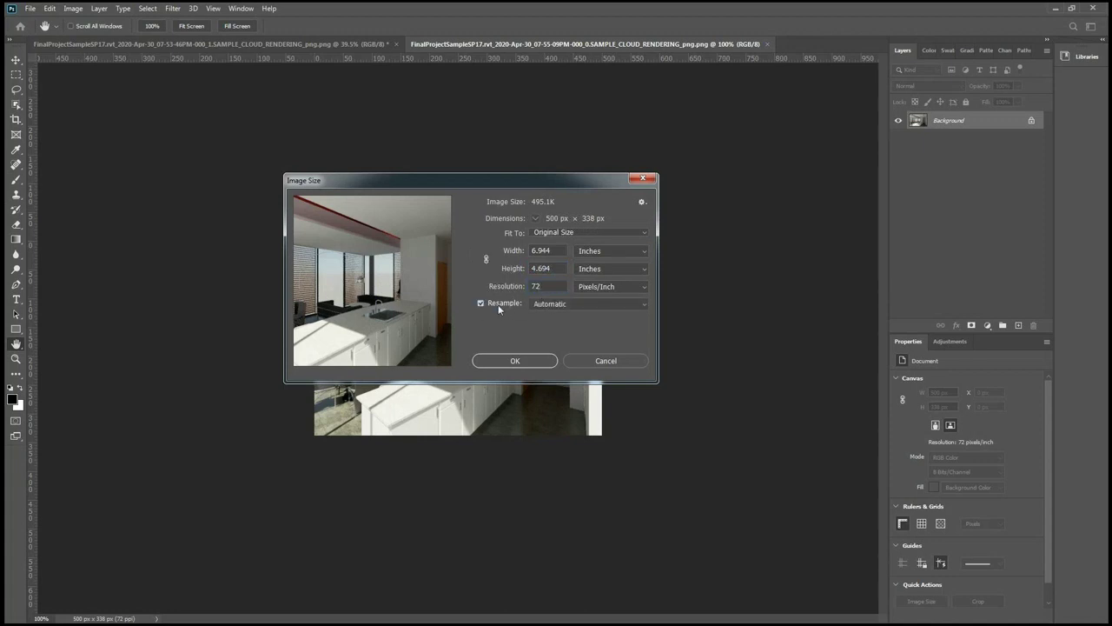
pyautogui.click(480, 303)
# Step: Try Width 3 and Resolution 200, then cancel the dialog without applying changes
pyautogui.doubleClick(558, 252)
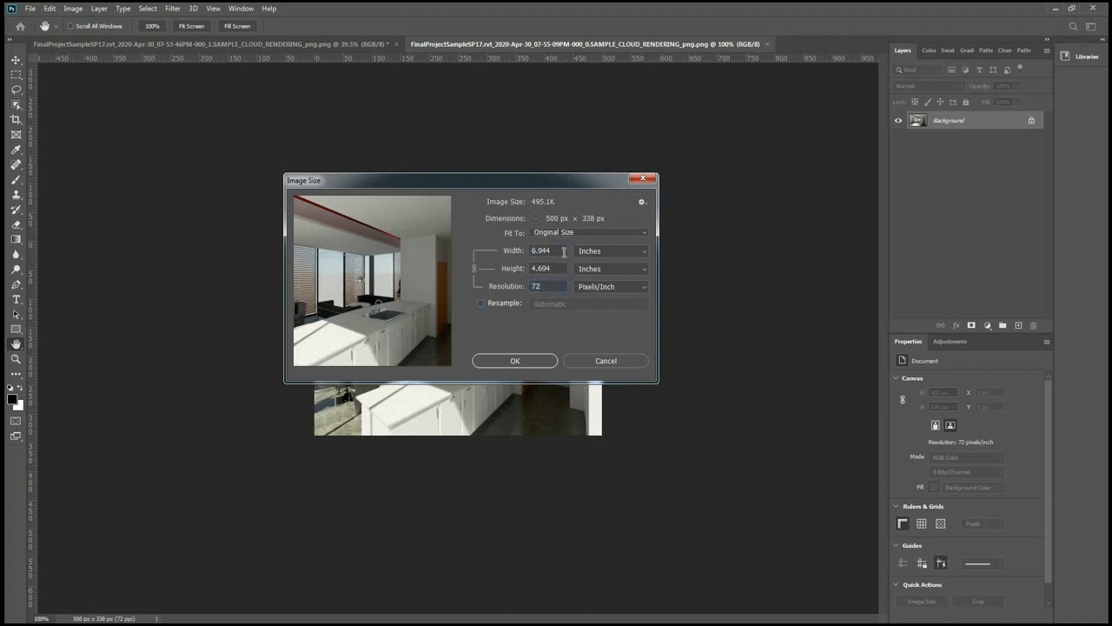
pyautogui.write('3')
pyautogui.doubleClick(544, 285)
pyautogui.click(558, 285)
pyautogui.doubleClick(544, 283)
pyautogui.write('200')
pyautogui.press('Escape')
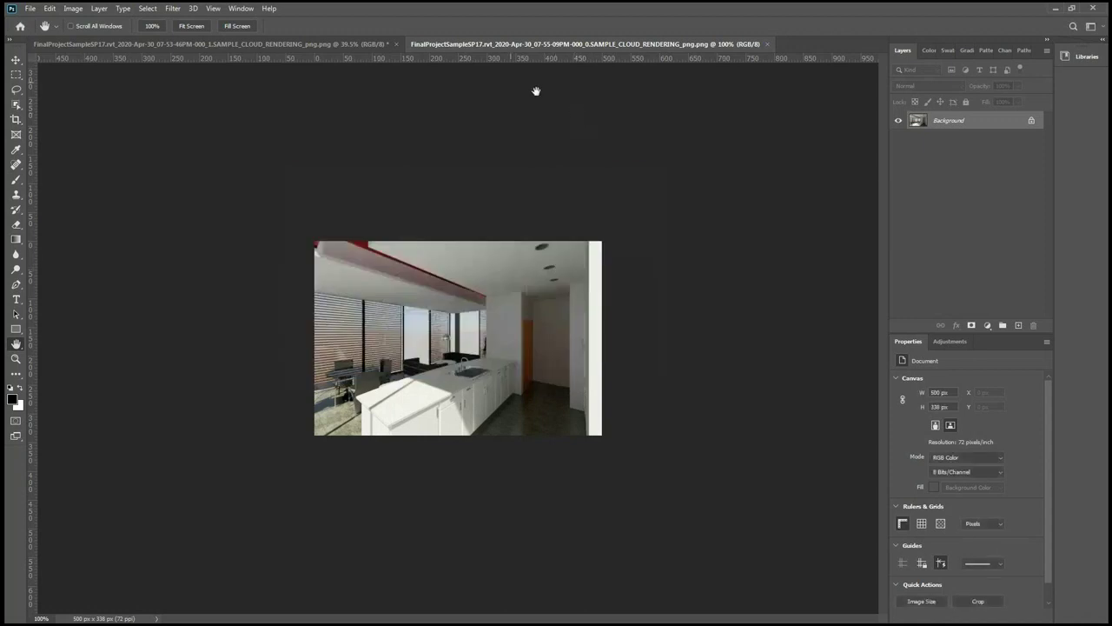
# Step: Open Image Size for the full 3000x2400 px render
pyautogui.click(343, 44)
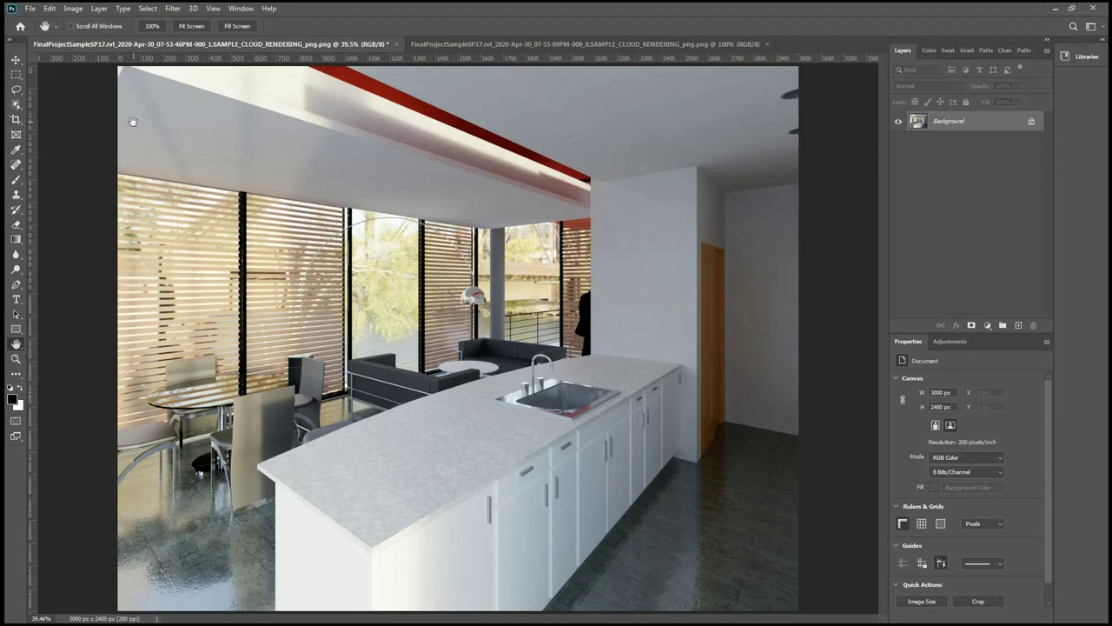
pyautogui.click(77, 10)
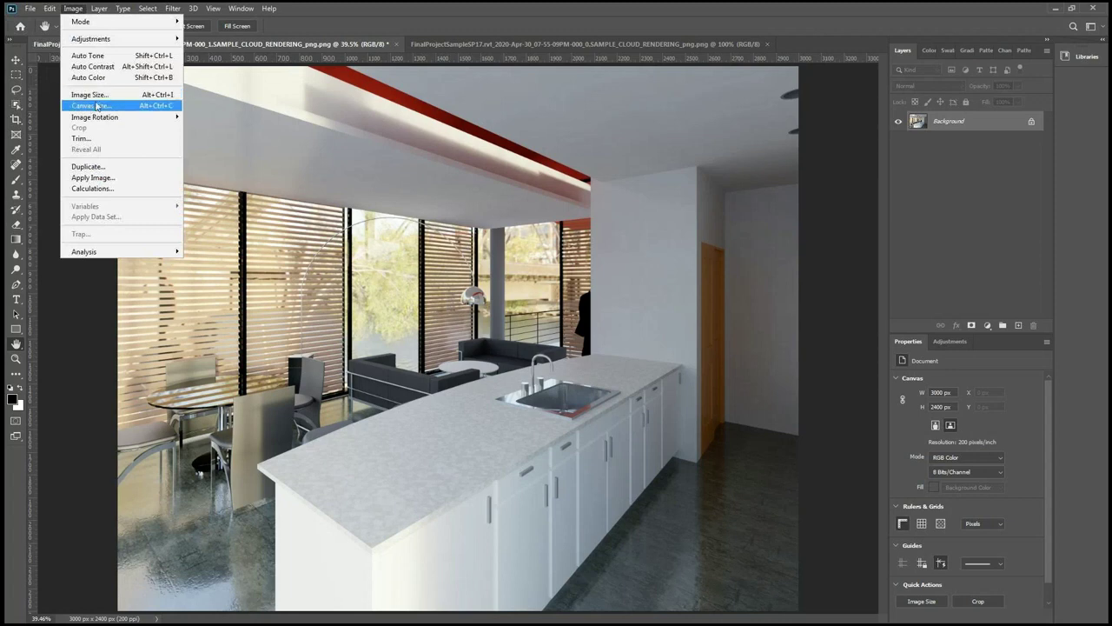
pyautogui.click(86, 90)
# Step: With Resample unchecked, set Resolution to 72 pixels/inch, giving 41.667 × 33.333 inches
pyautogui.press('Right')
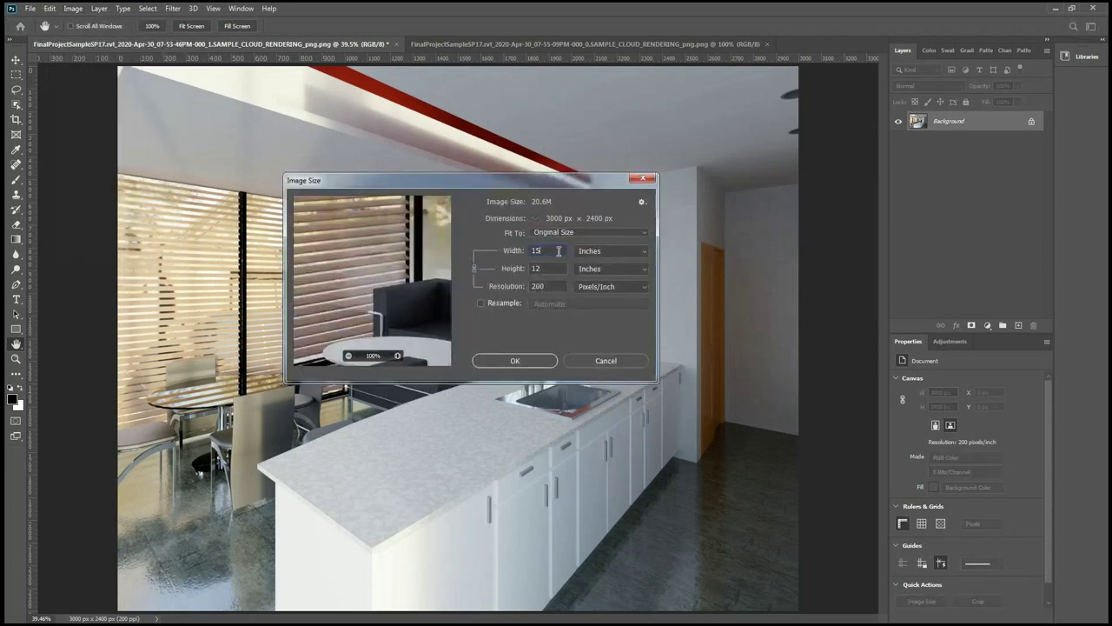
pyautogui.click(480, 303)
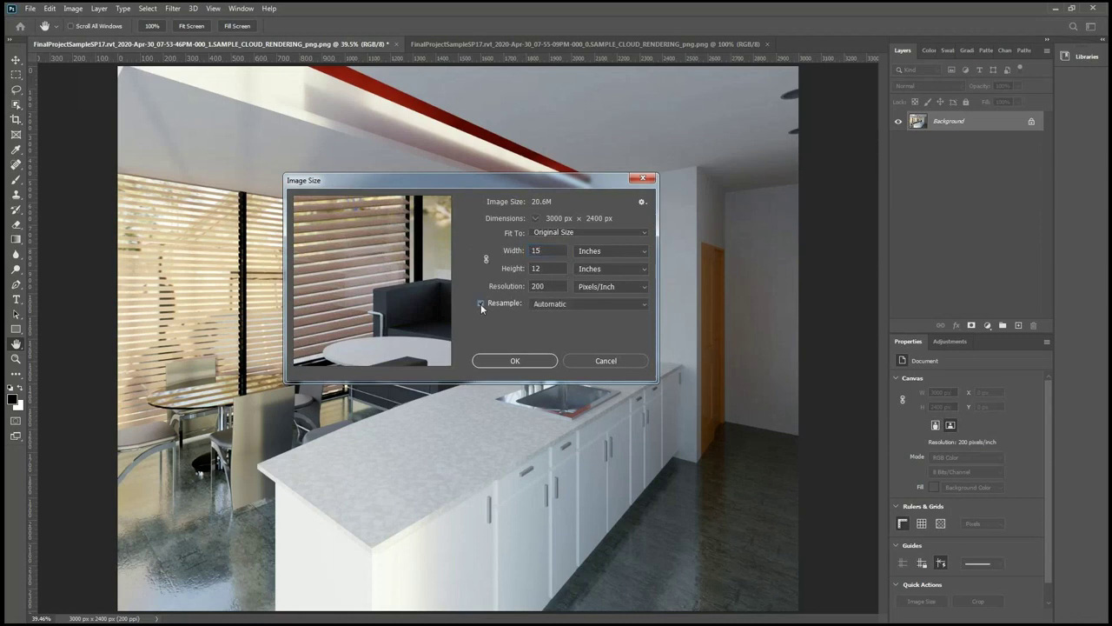
pyautogui.click(481, 303)
pyautogui.doubleClick(540, 286)
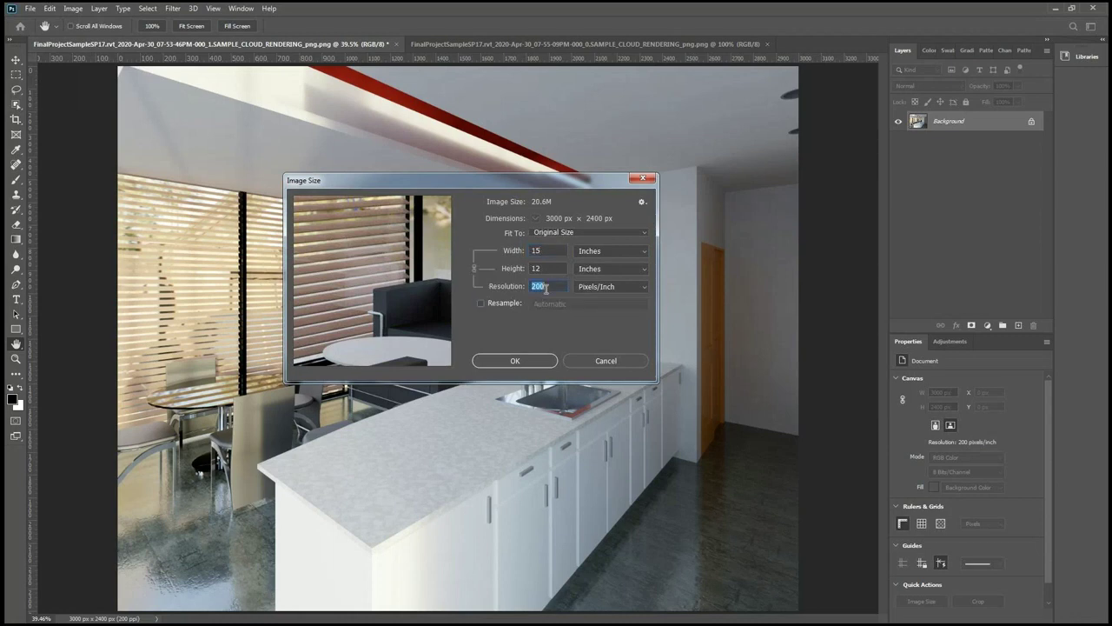
pyautogui.write('72')
pyautogui.doubleClick(557, 289)
pyautogui.click(556, 286)
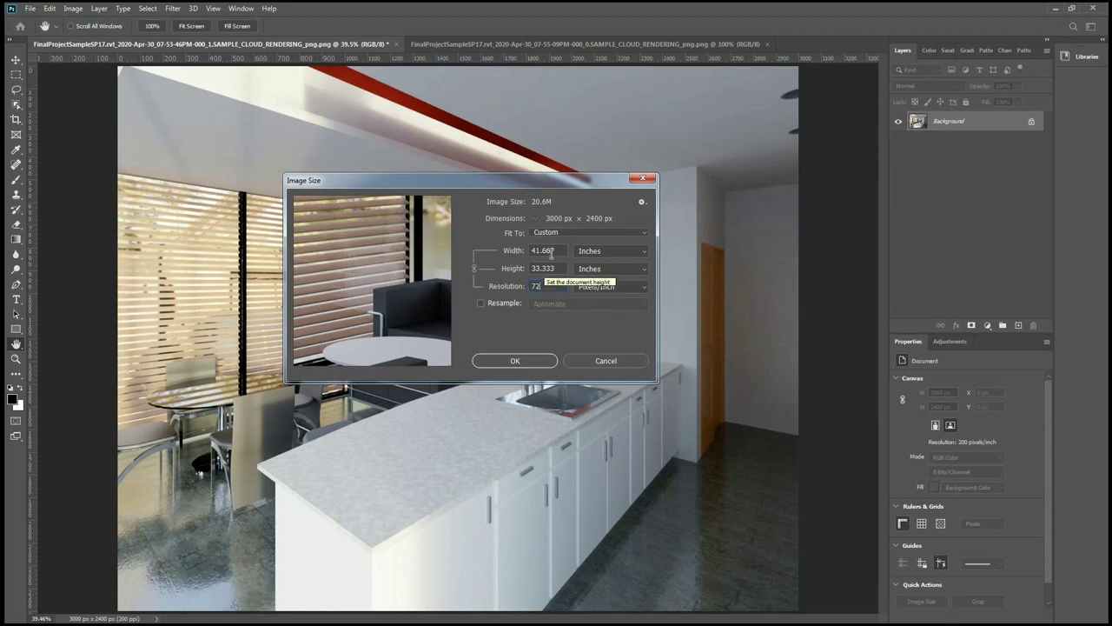
# Step: Set Resolution to 300 pixels/inch without resampling, making the print size 10 × 8 inches
pyautogui.press('Tab')
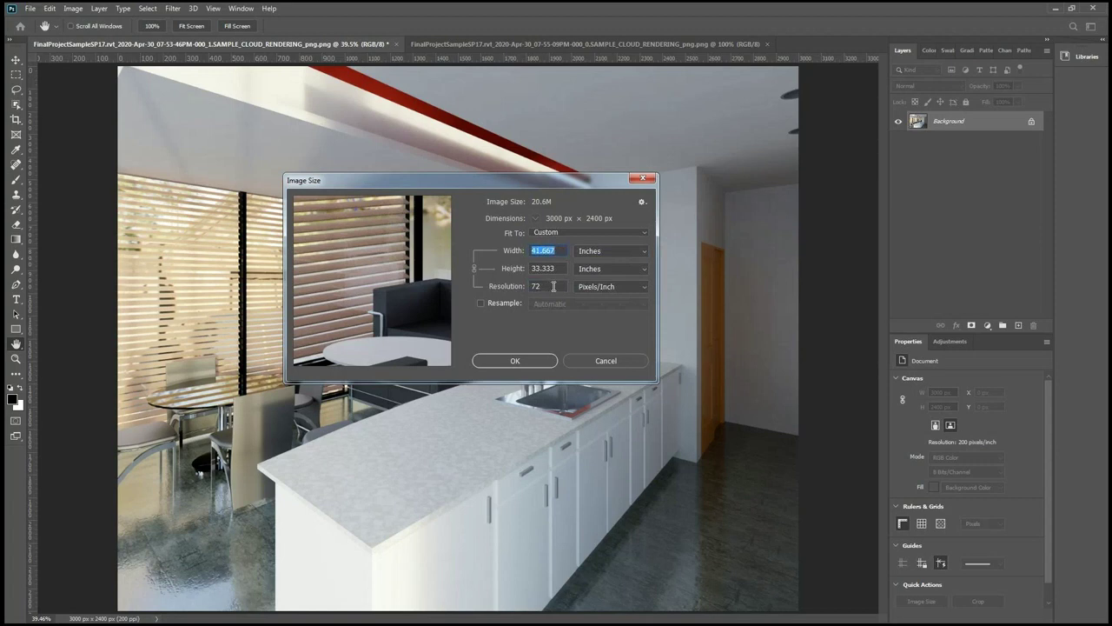
pyautogui.click(552, 269)
pyautogui.click(562, 250)
pyautogui.doubleClick(551, 288)
pyautogui.write('300')
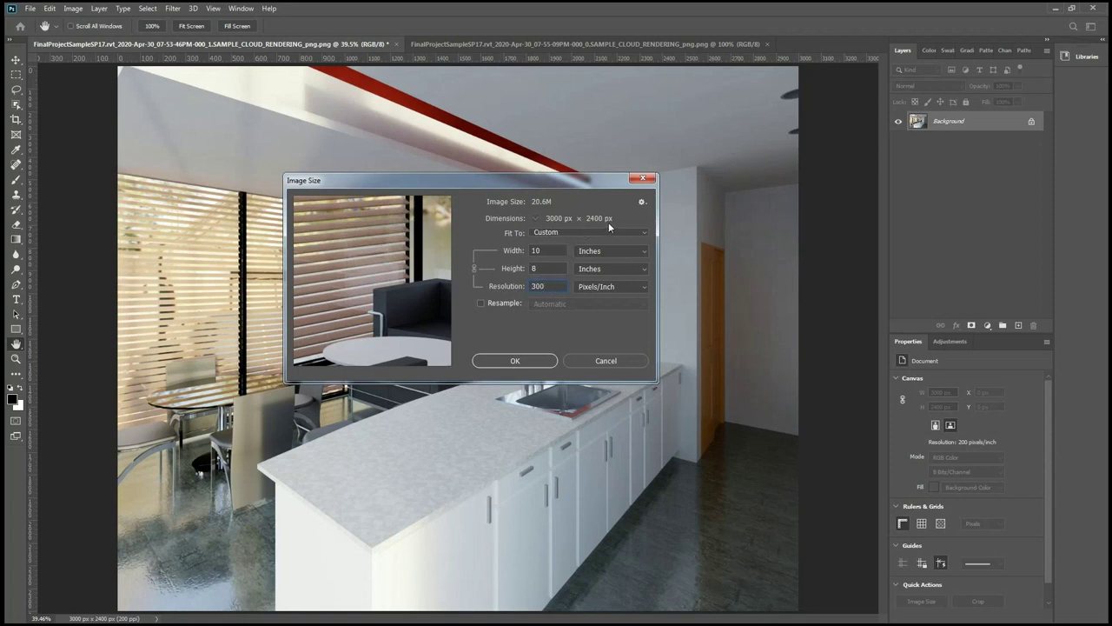
pyautogui.click(560, 272)
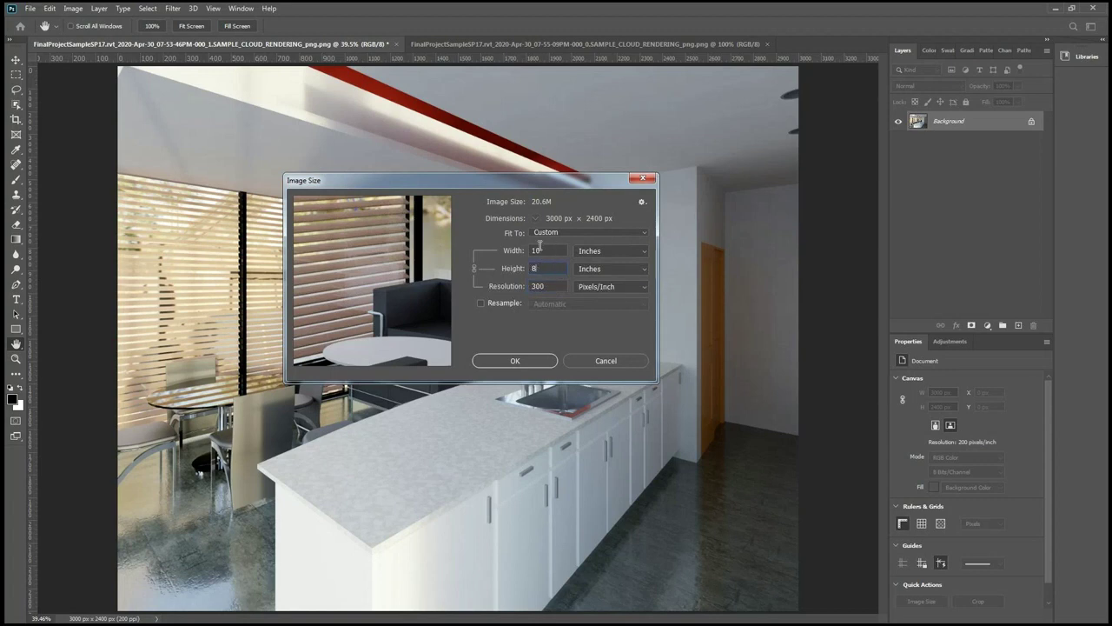
pyautogui.doubleClick(553, 289)
pyautogui.click(550, 287)
# Step: Apply the 300 ppi resolution by confirming the Image Size dialog
pyautogui.click(515, 360)
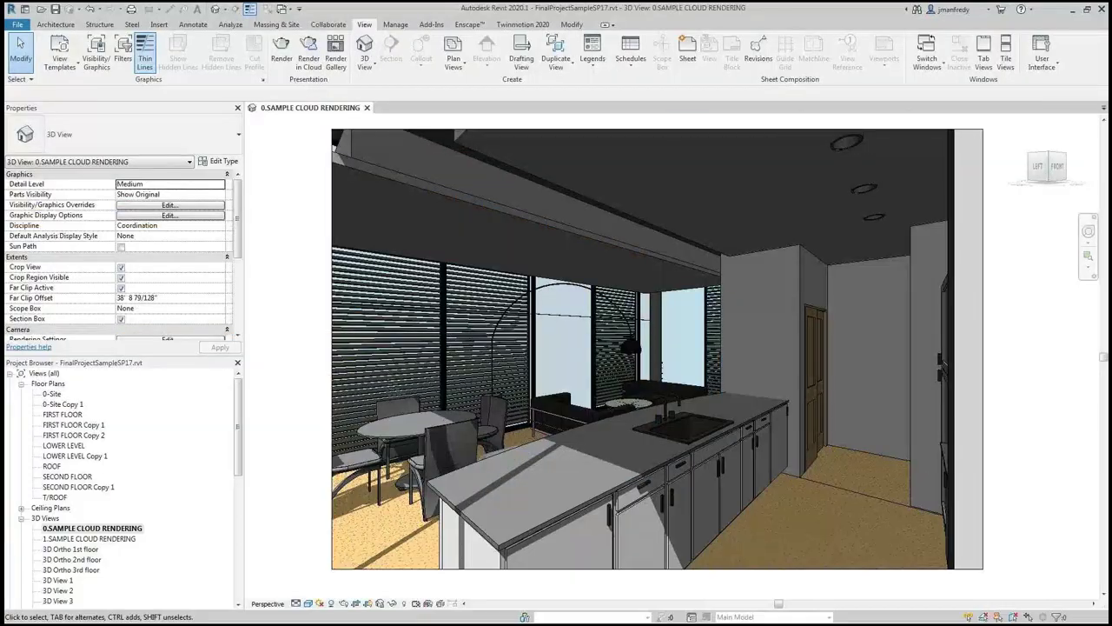